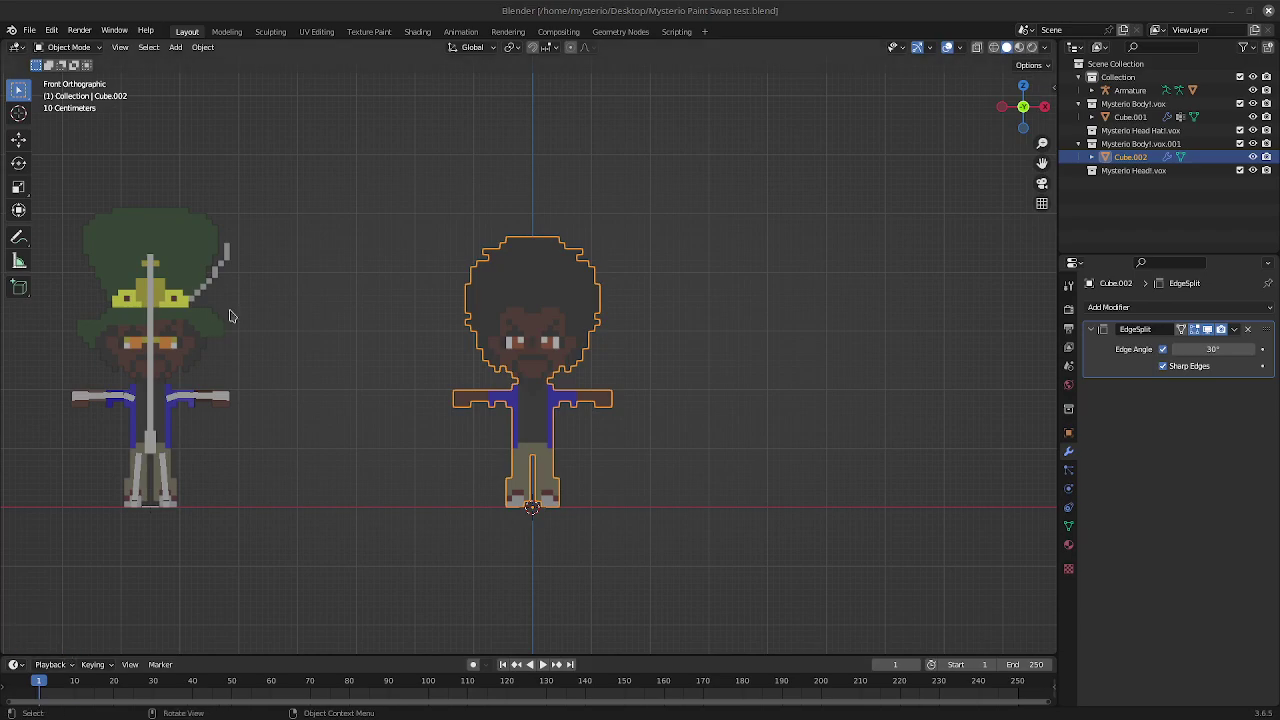
Examine the hatted character's leg, waist and upper-arm bone weights in Weight Paint mode, and return to Object Mode
{"action": "left_click", "coordinate": [157, 419]}
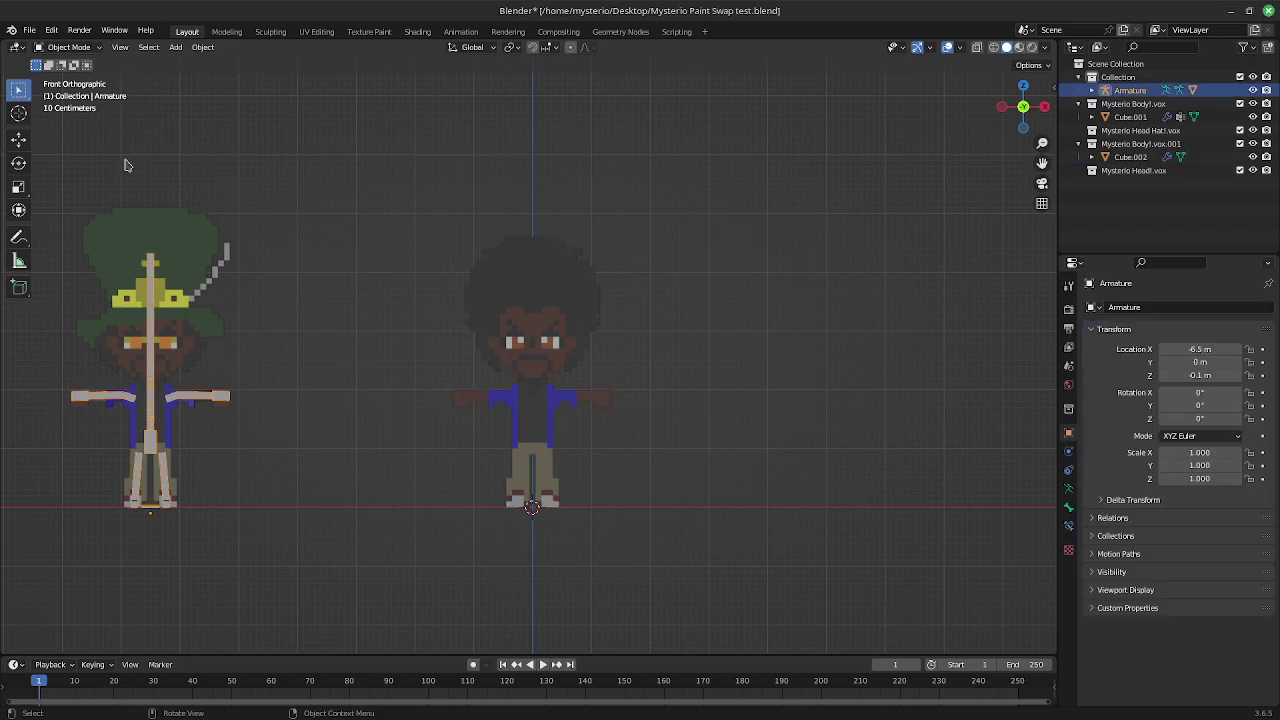
{"action": "left_click", "coordinate": [165, 428], "text": "shift"}
{"action": "left_click", "coordinate": [68, 47]}
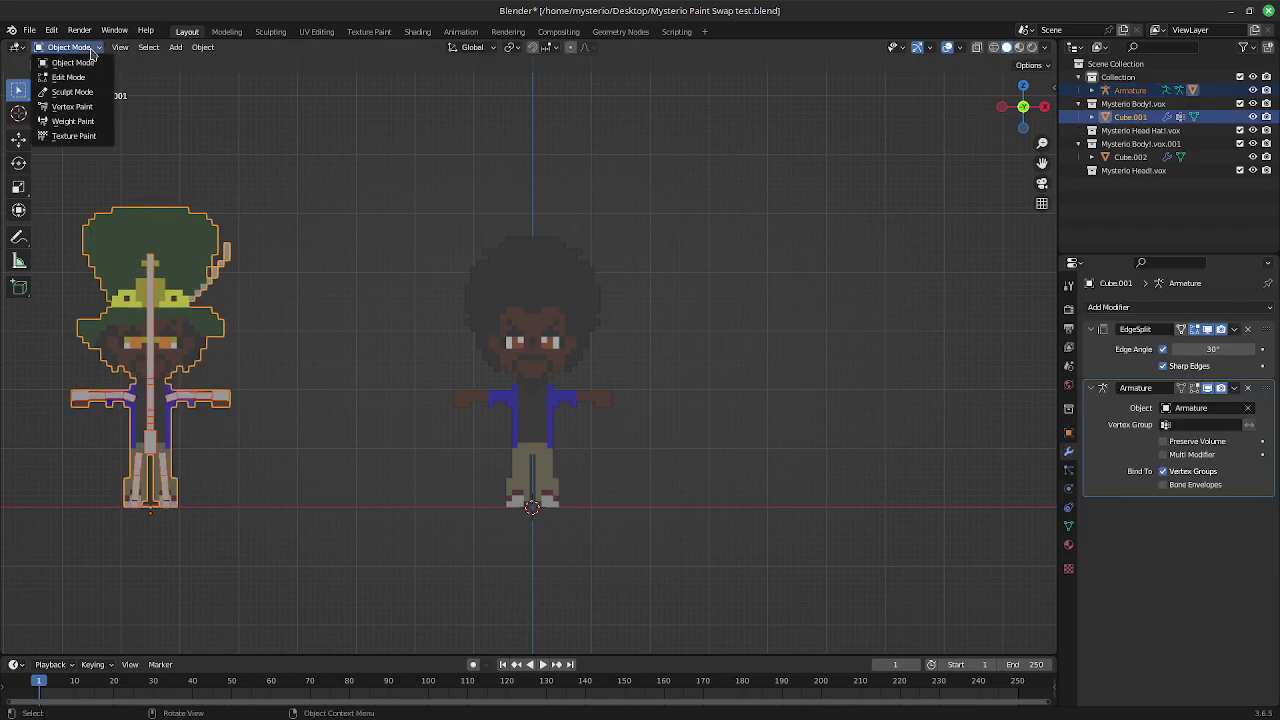
{"action": "left_click", "coordinate": [86, 121]}
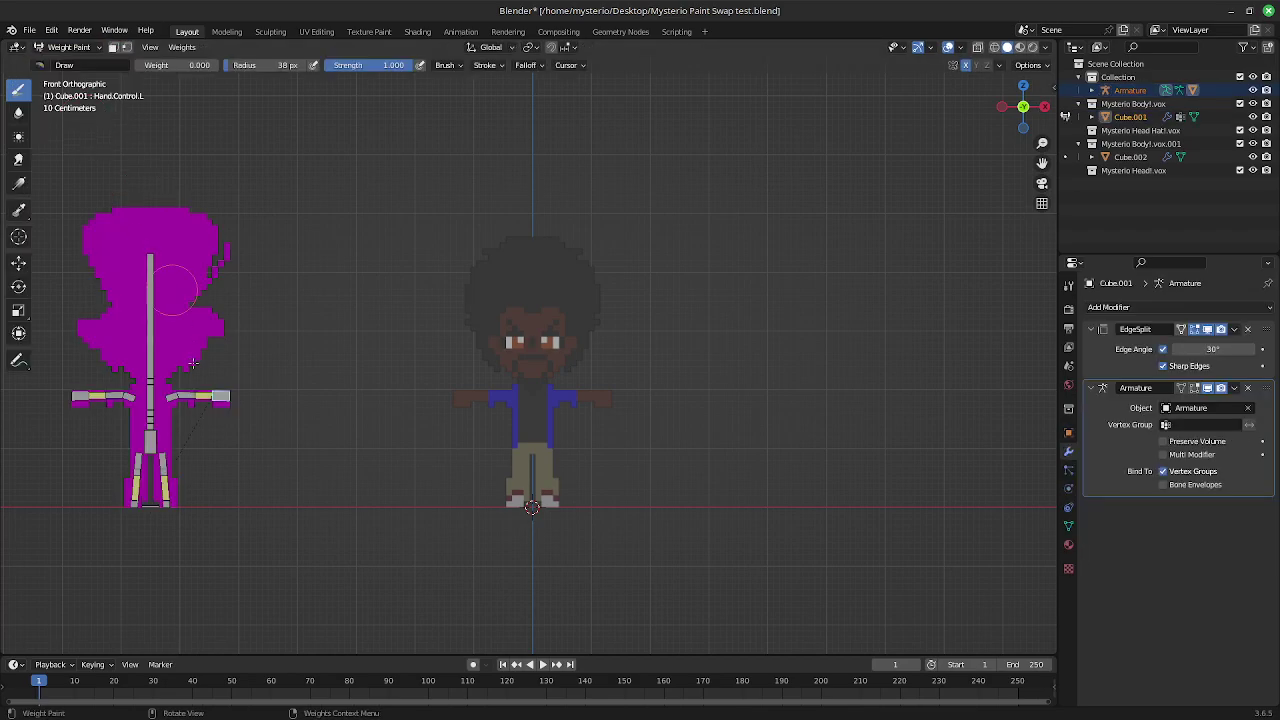
{"action": "left_click", "coordinate": [166, 488], "text": "ctrl"}
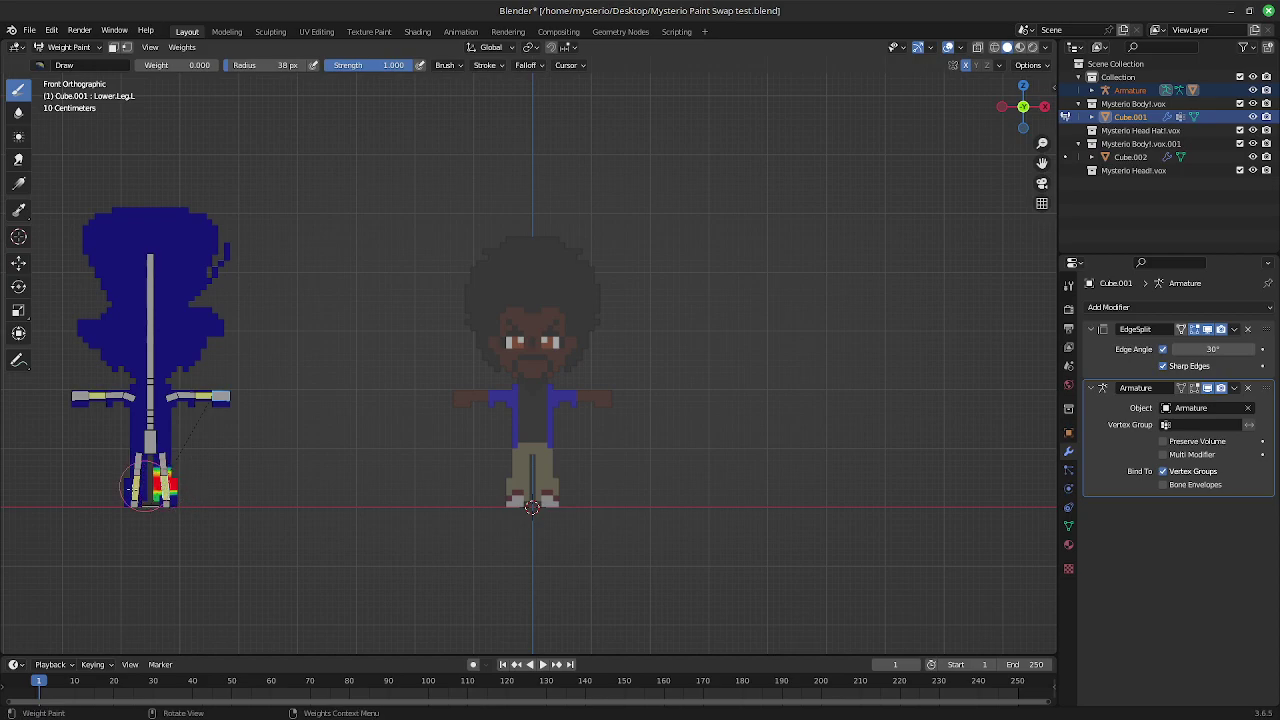
{"action": "left_click", "coordinate": [133, 488], "text": "ctrl"}
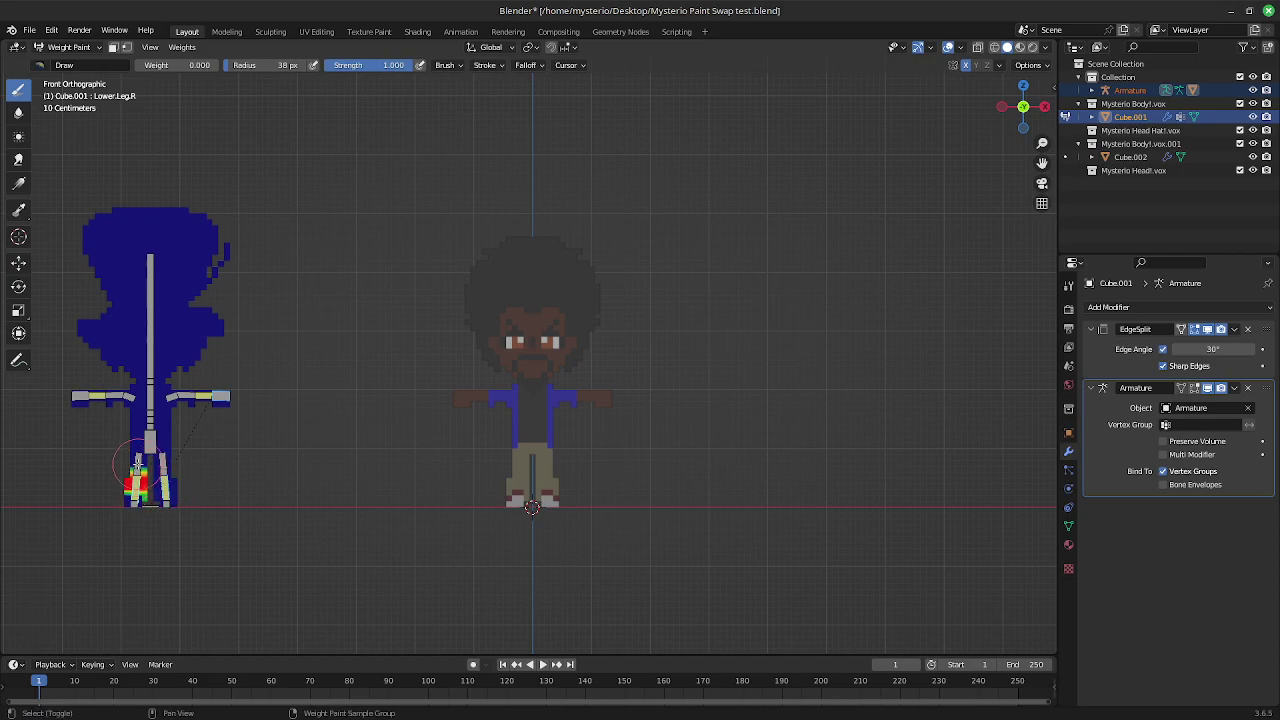
{"action": "left_click", "coordinate": [141, 458], "text": "ctrl"}
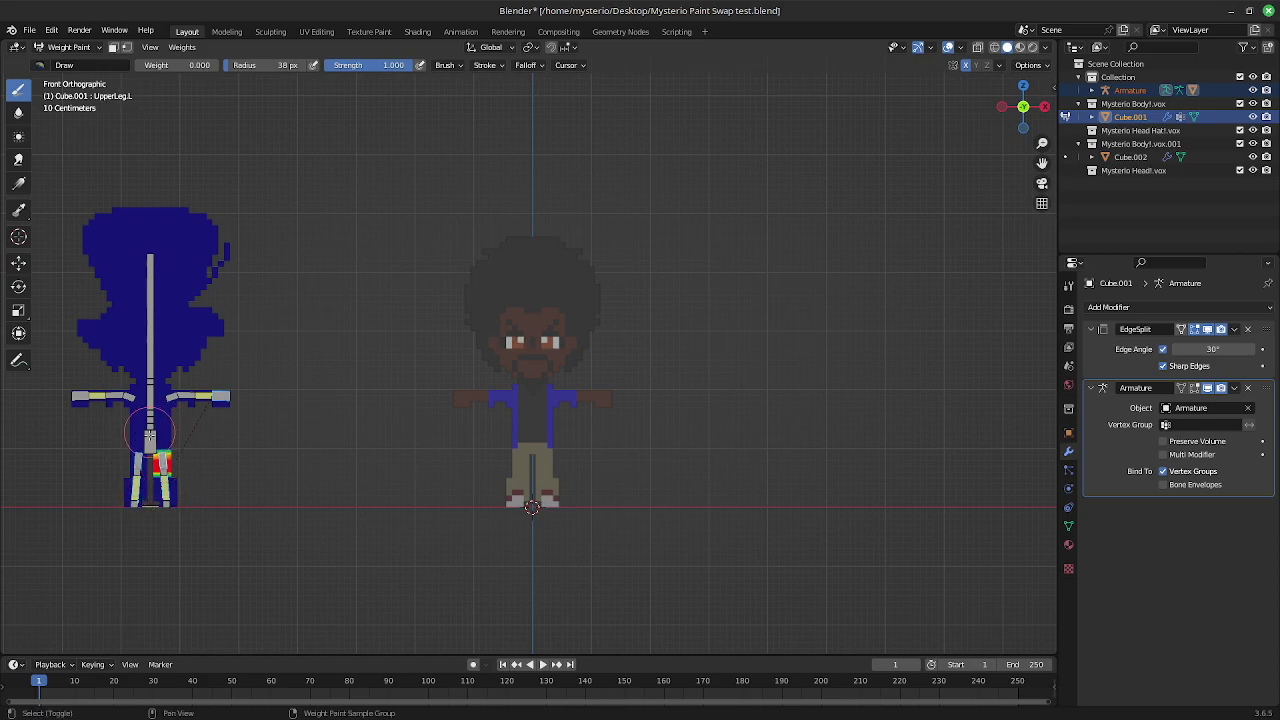
{"action": "left_click", "coordinate": [150, 438], "text": "ctrl"}
{"action": "left_click", "coordinate": [150, 398], "text": "ctrl"}
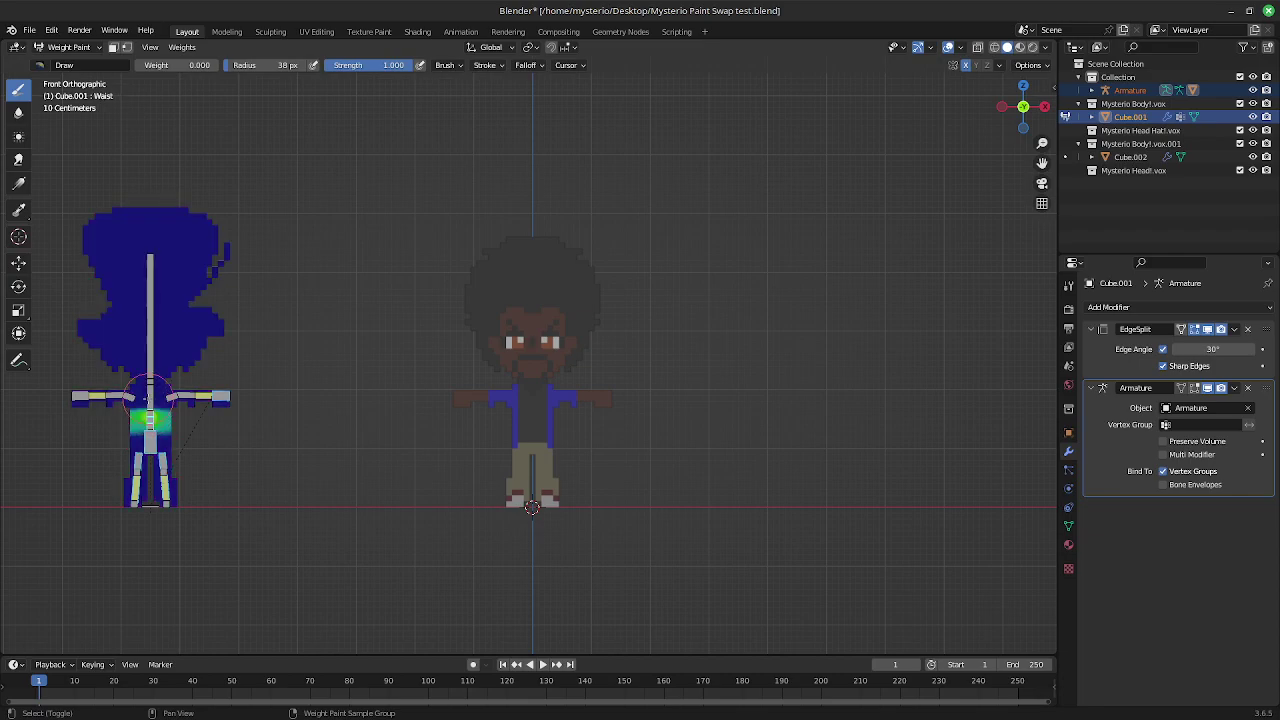
{"action": "left_click", "coordinate": [192, 399], "text": "ctrl"}
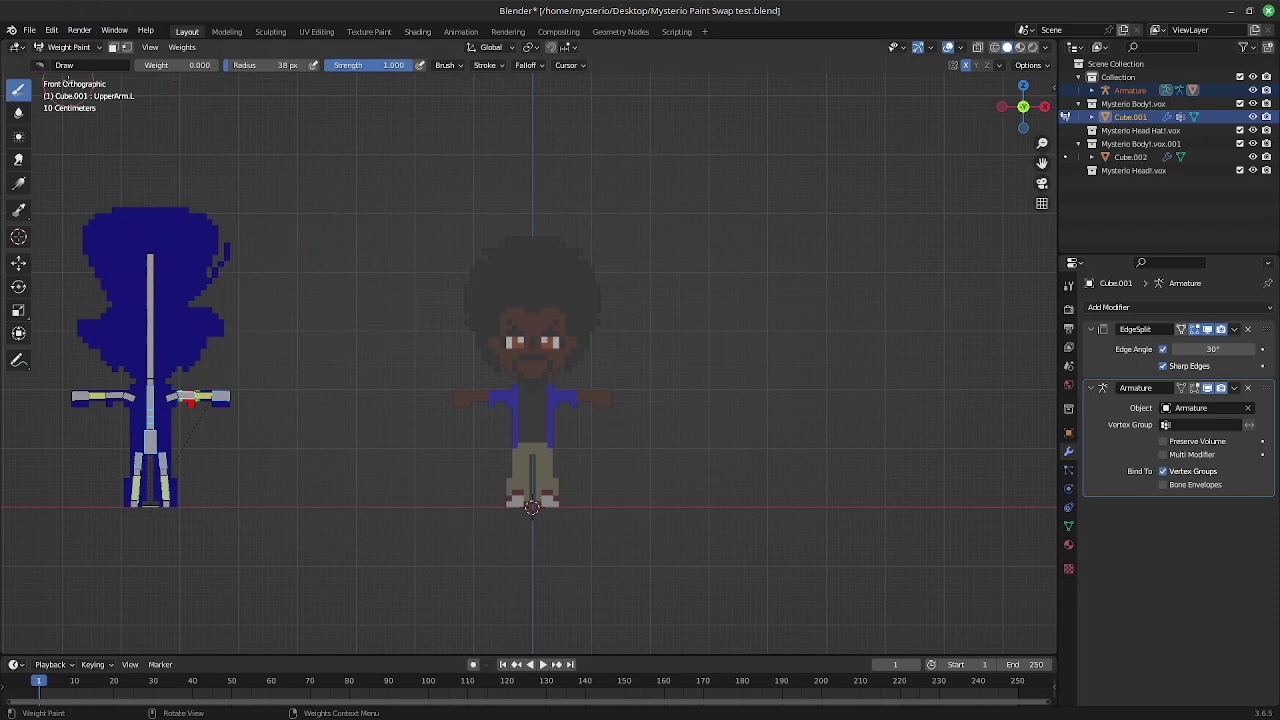
{"action": "left_click", "coordinate": [75, 47]}
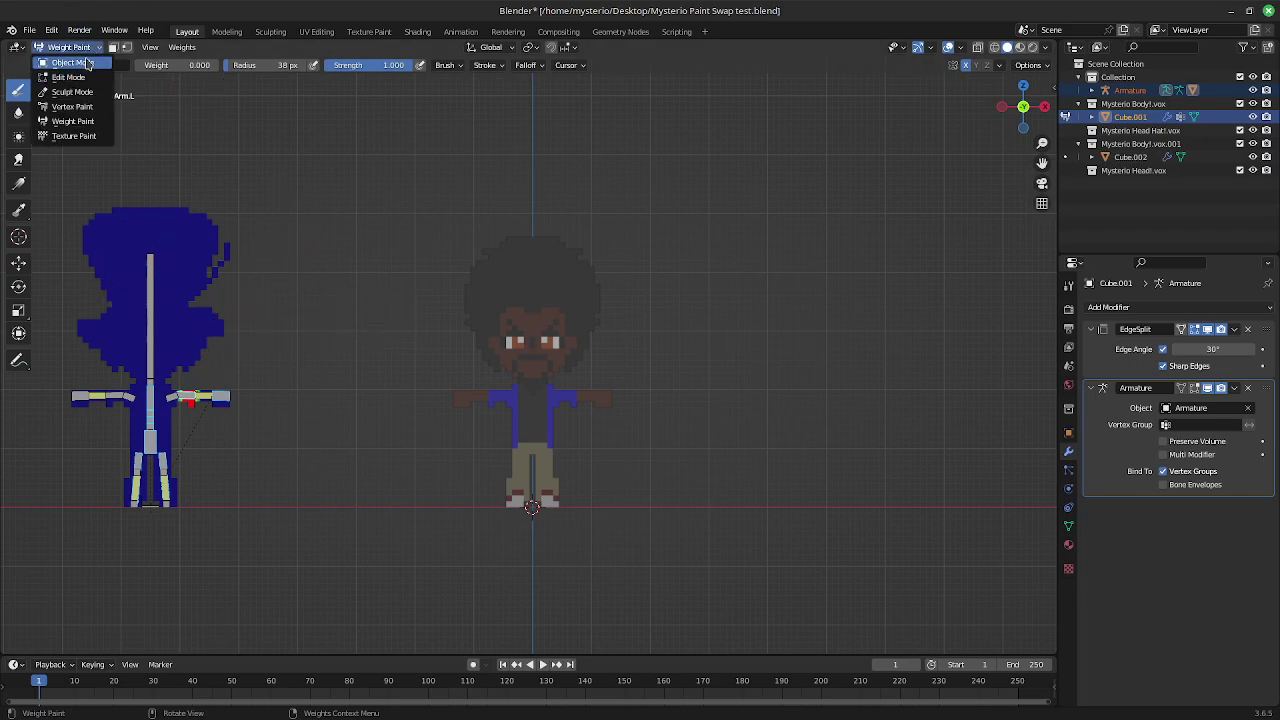
{"action": "left_click", "coordinate": [72, 63]}
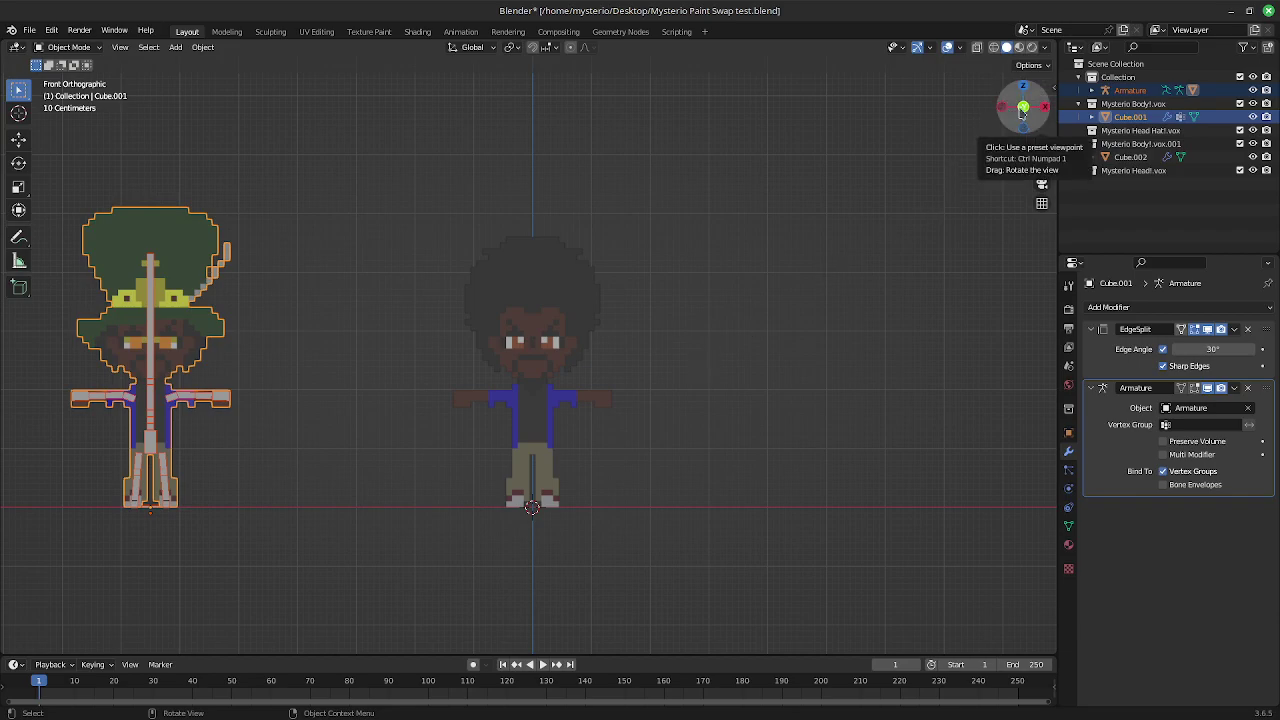
Duplicate the hatted character's armature and move the copy 6.5 m along X onto the afro character
{"action": "left_click_drag", "start_coordinate": [1022, 112], "coordinate": [462, 388]}
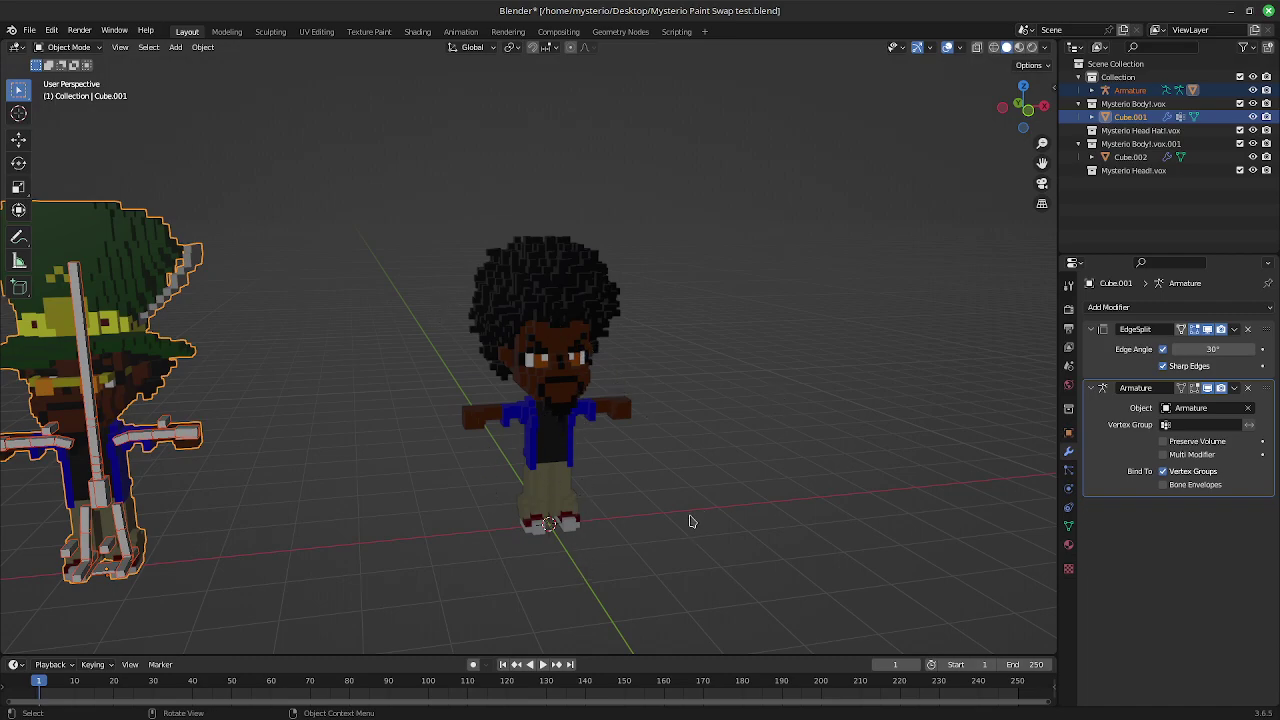
{"action": "left_click", "coordinate": [1030, 113]}
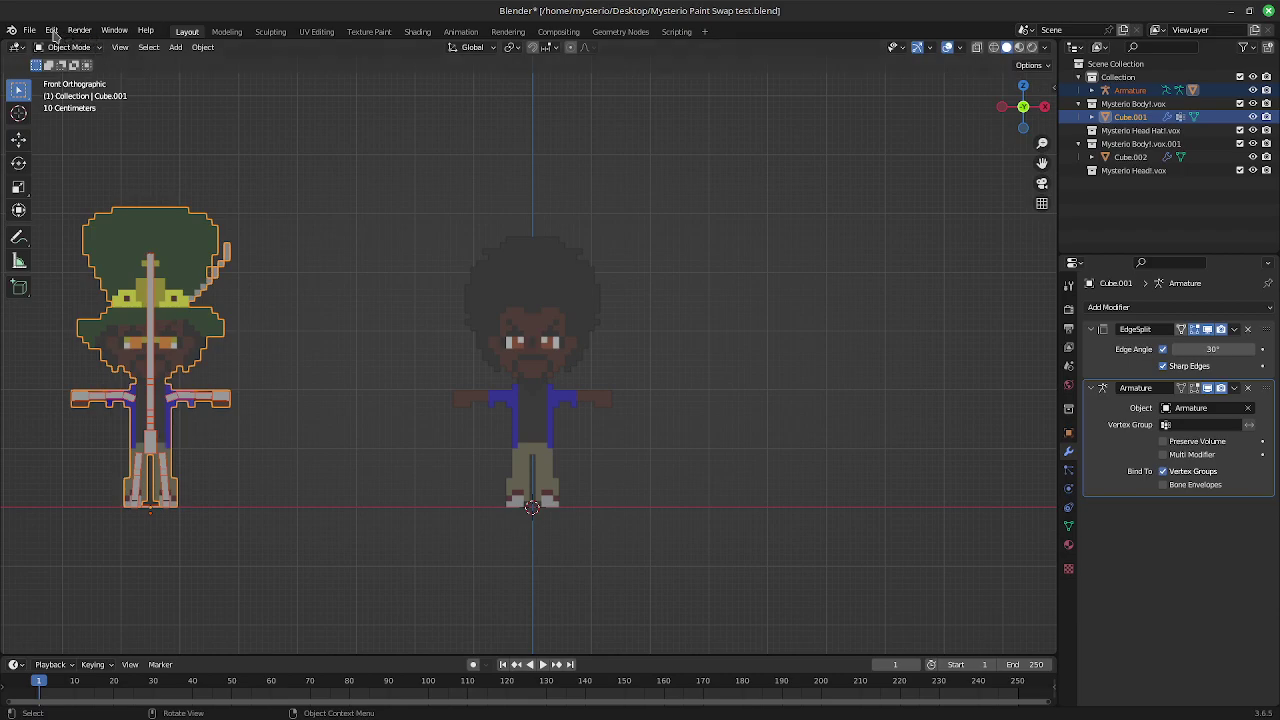
{"action": "left_click", "coordinate": [148, 400]}
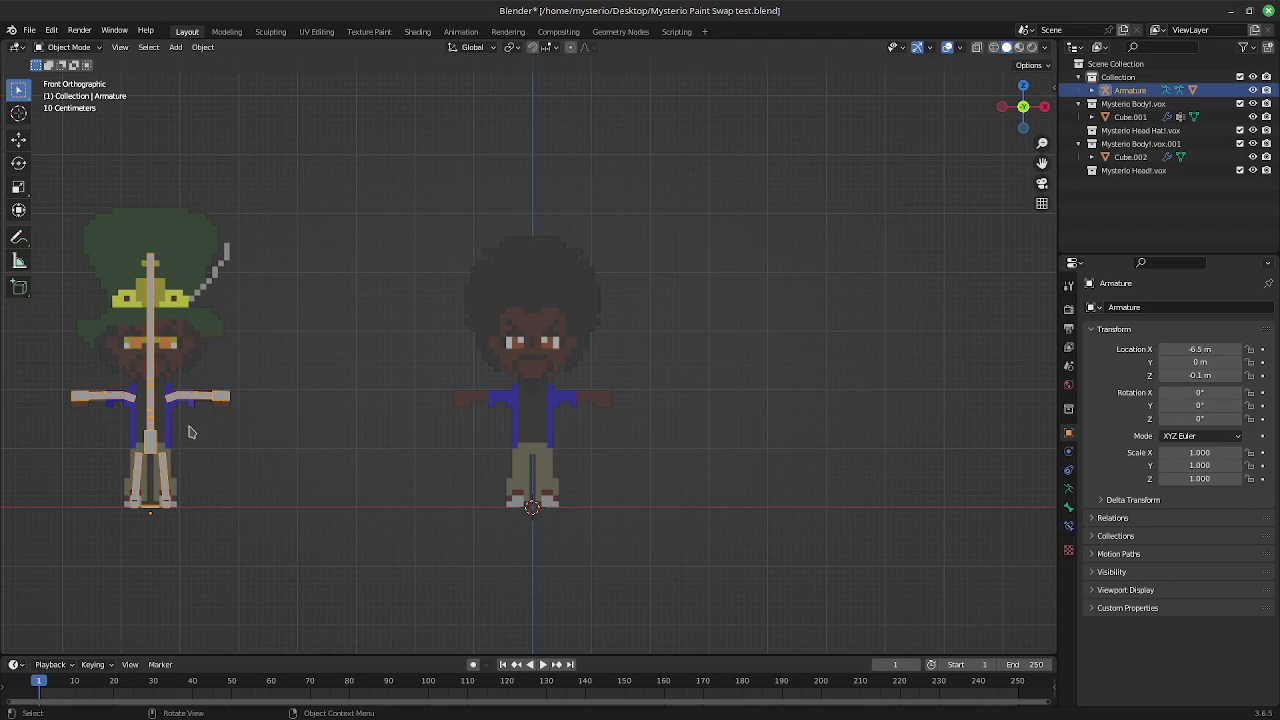
{"action": "key", "text": "ctrl+c"}
{"action": "key", "text": "ctrl+v"}
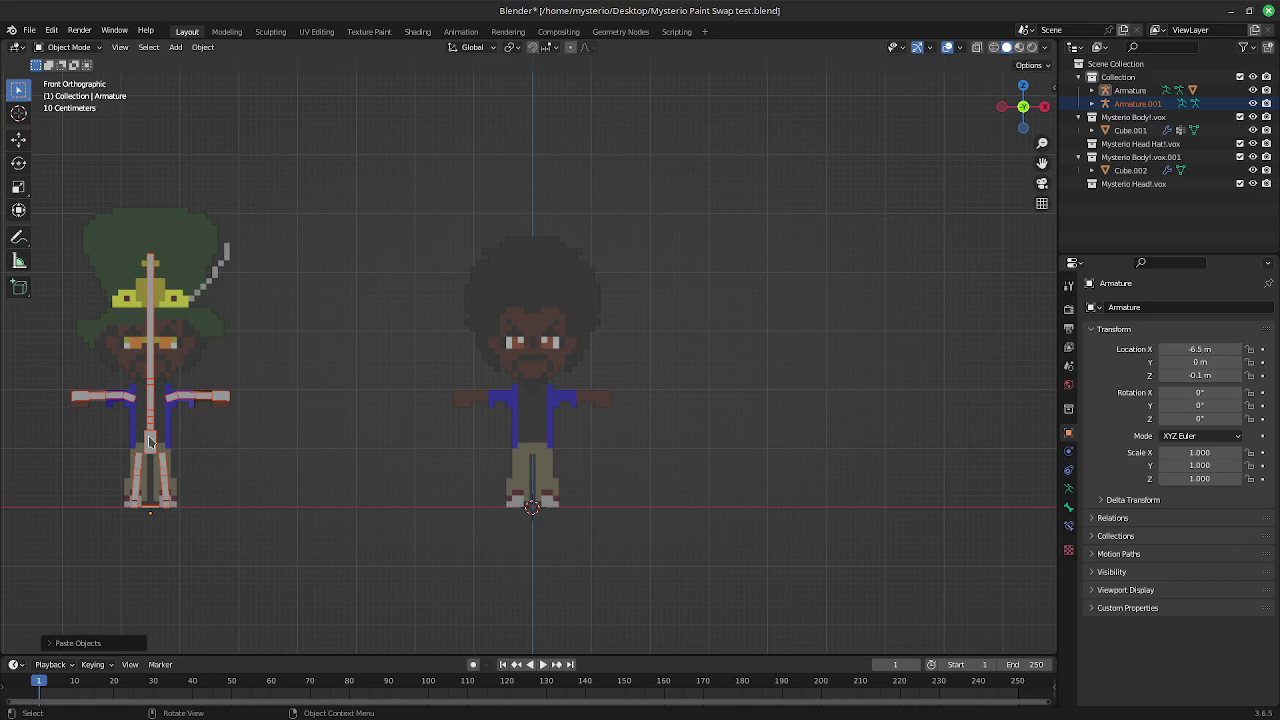
{"action": "key", "text": "g"}
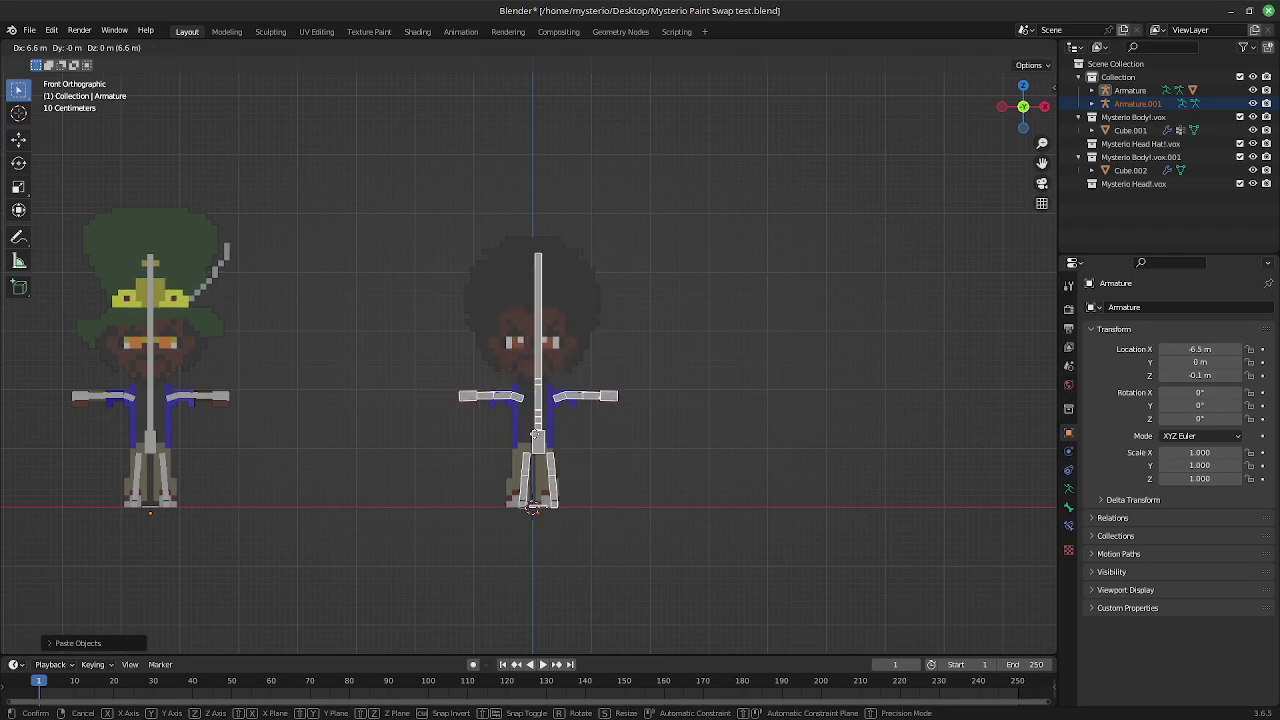
{"action": "left_click", "coordinate": [530, 436]}
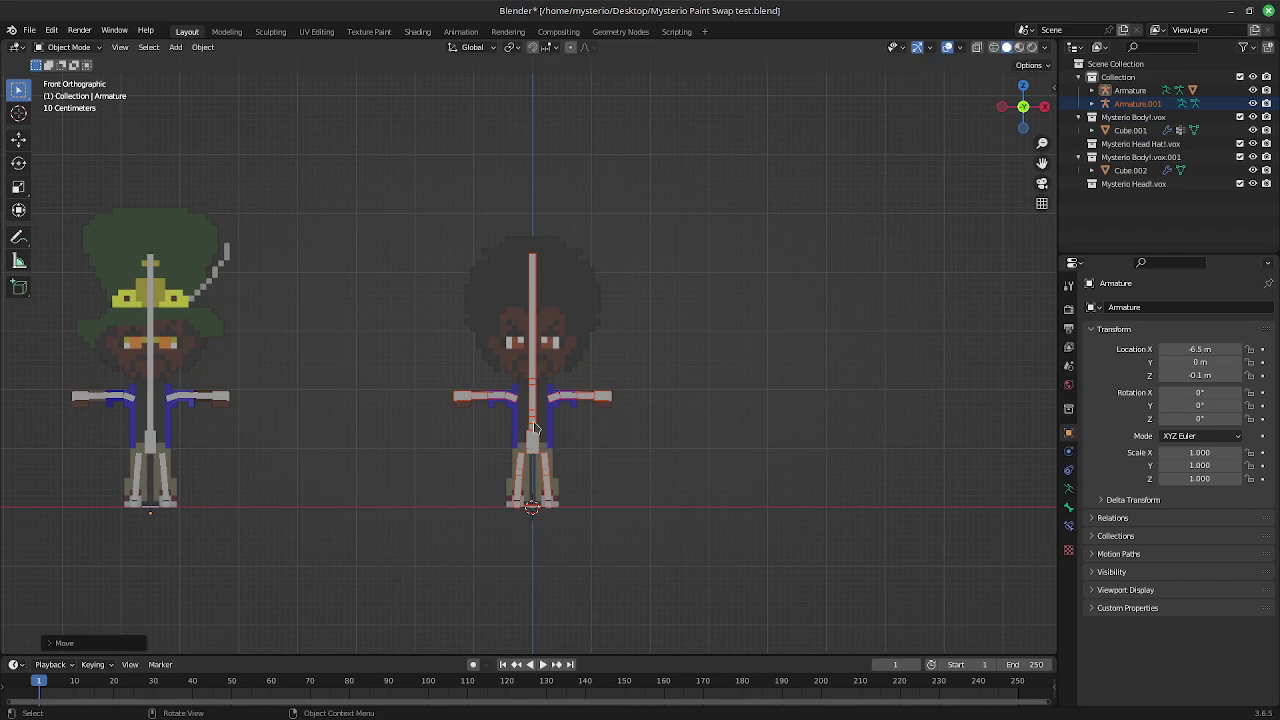
Parent the afro character's mesh to the copied armature using Armature Deform With Empty Groups
{"action": "left_click", "coordinate": [546, 441]}
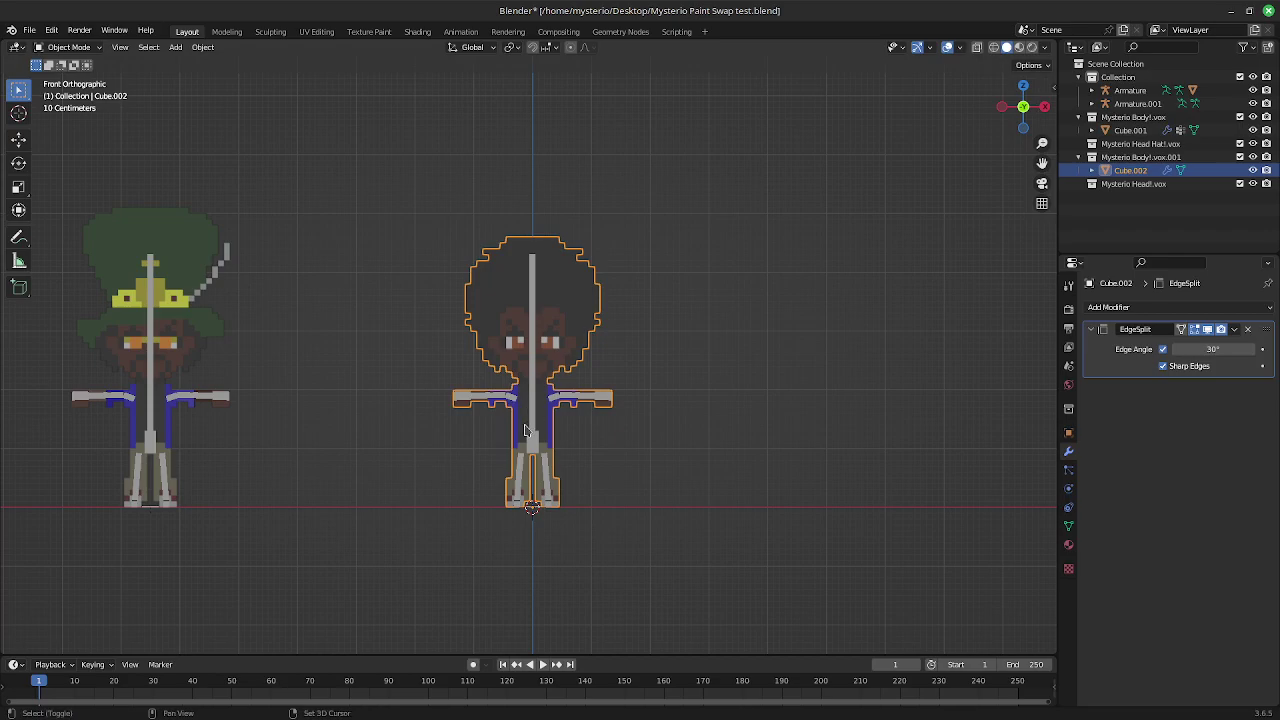
{"action": "left_click", "coordinate": [532, 433], "text": "shift"}
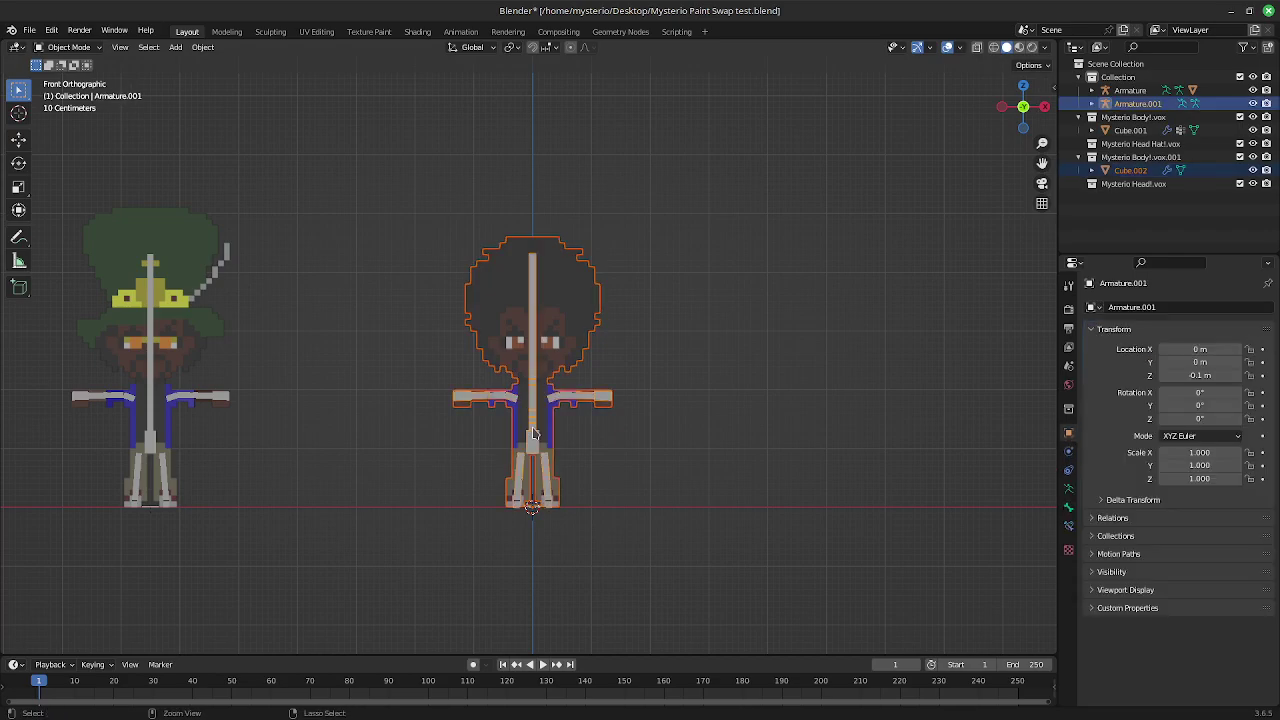
{"action": "key", "text": "ctrl+p"}
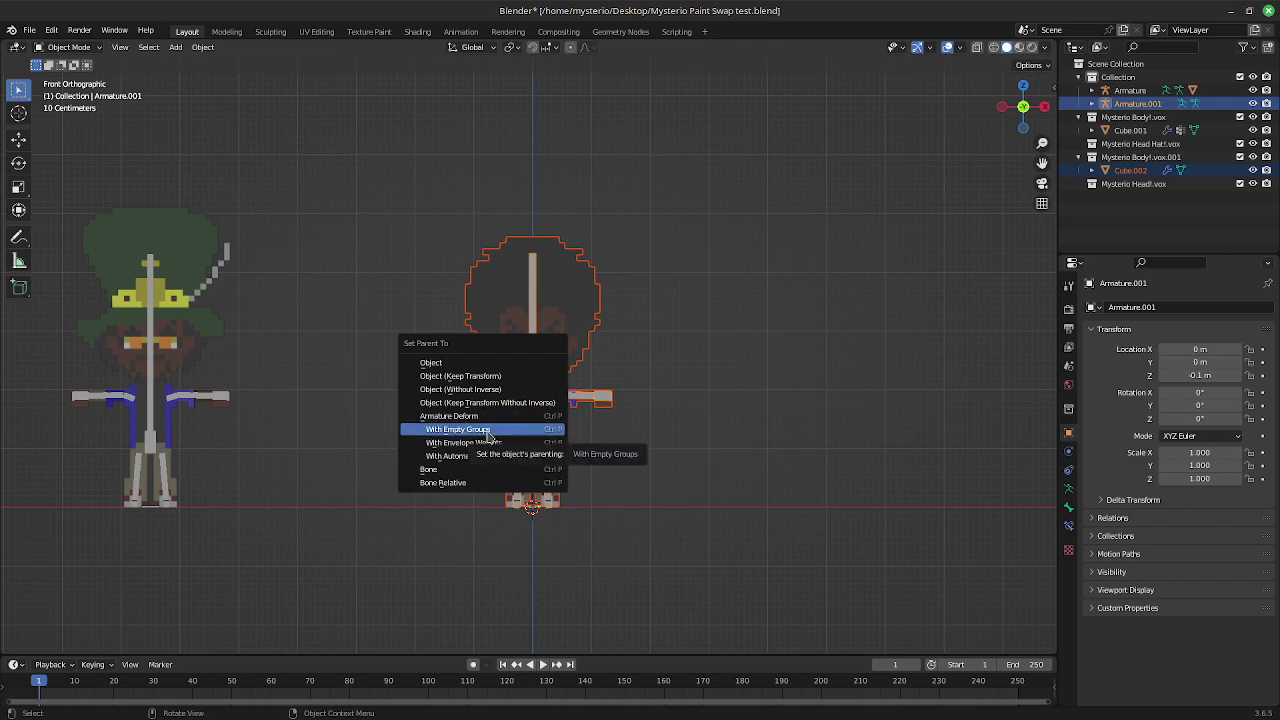
{"action": "left_click", "coordinate": [489, 432]}
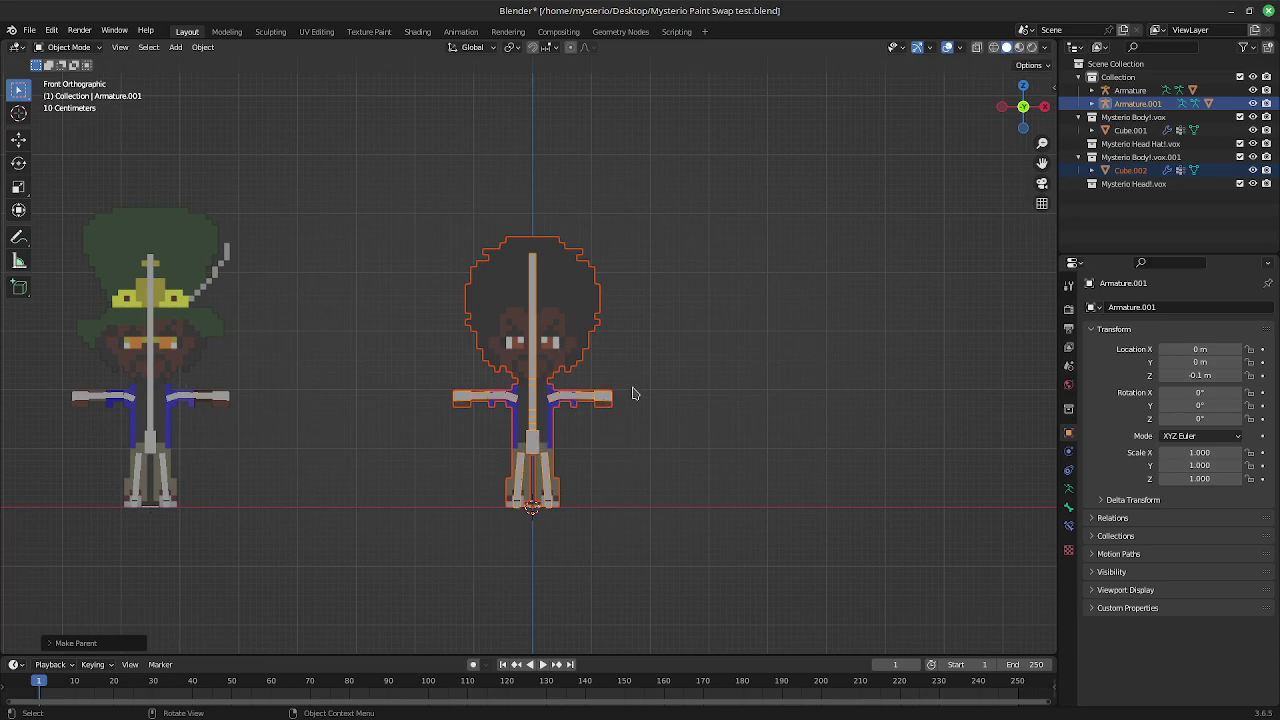
Check the afro character's leg and hip bone weights in Weight Paint mode, and return to Object Mode
{"action": "left_click", "coordinate": [97, 51]}
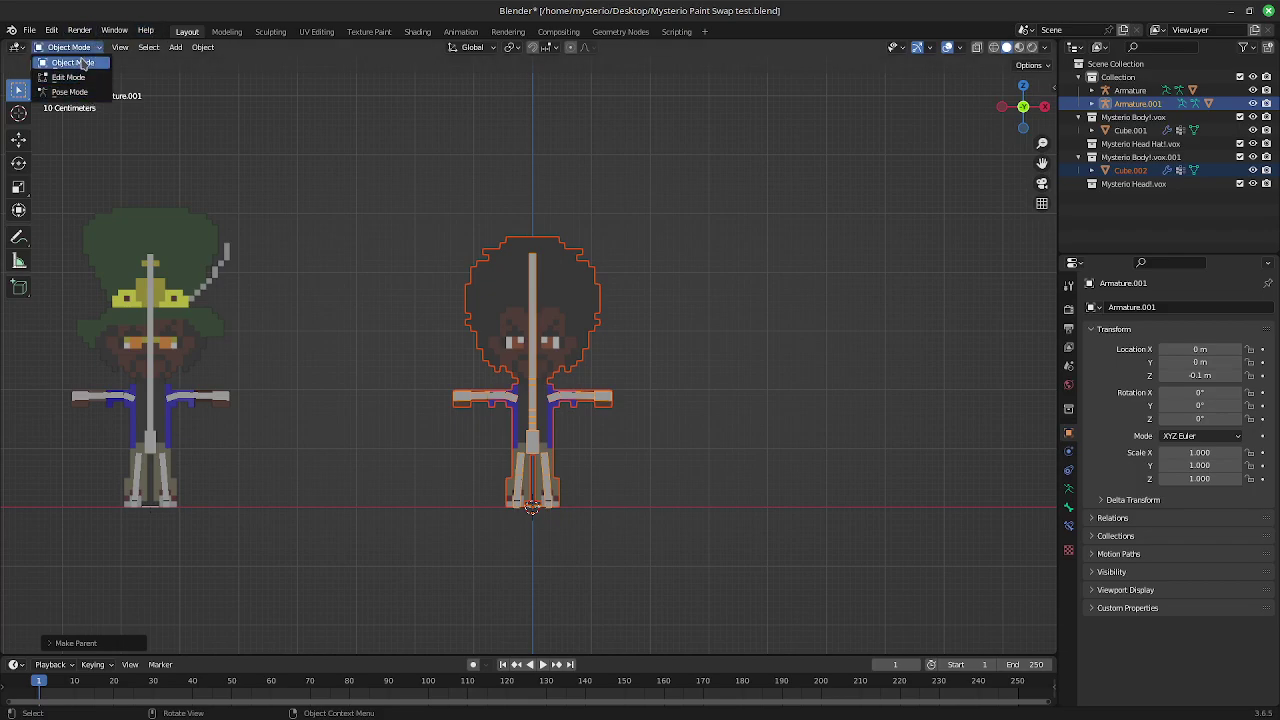
{"action": "left_click", "coordinate": [83, 63]}
{"action": "left_click", "coordinate": [534, 432]}
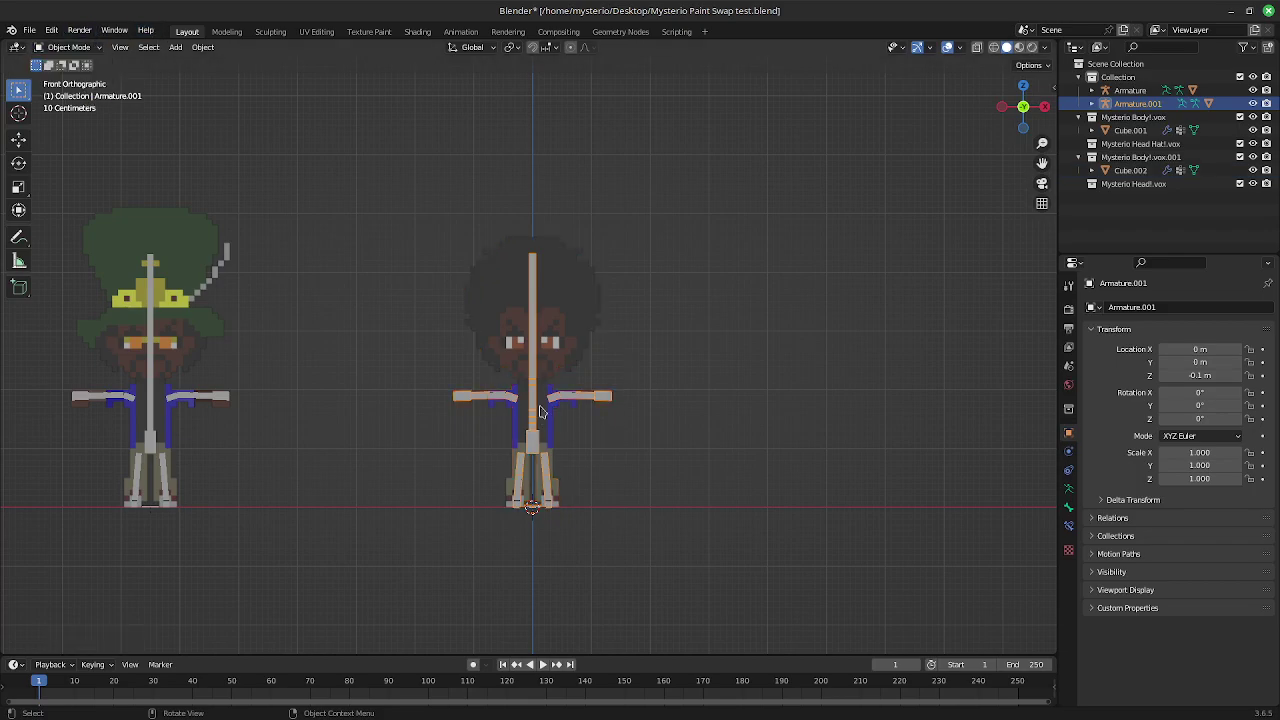
{"action": "left_click", "coordinate": [543, 426], "text": "shift"}
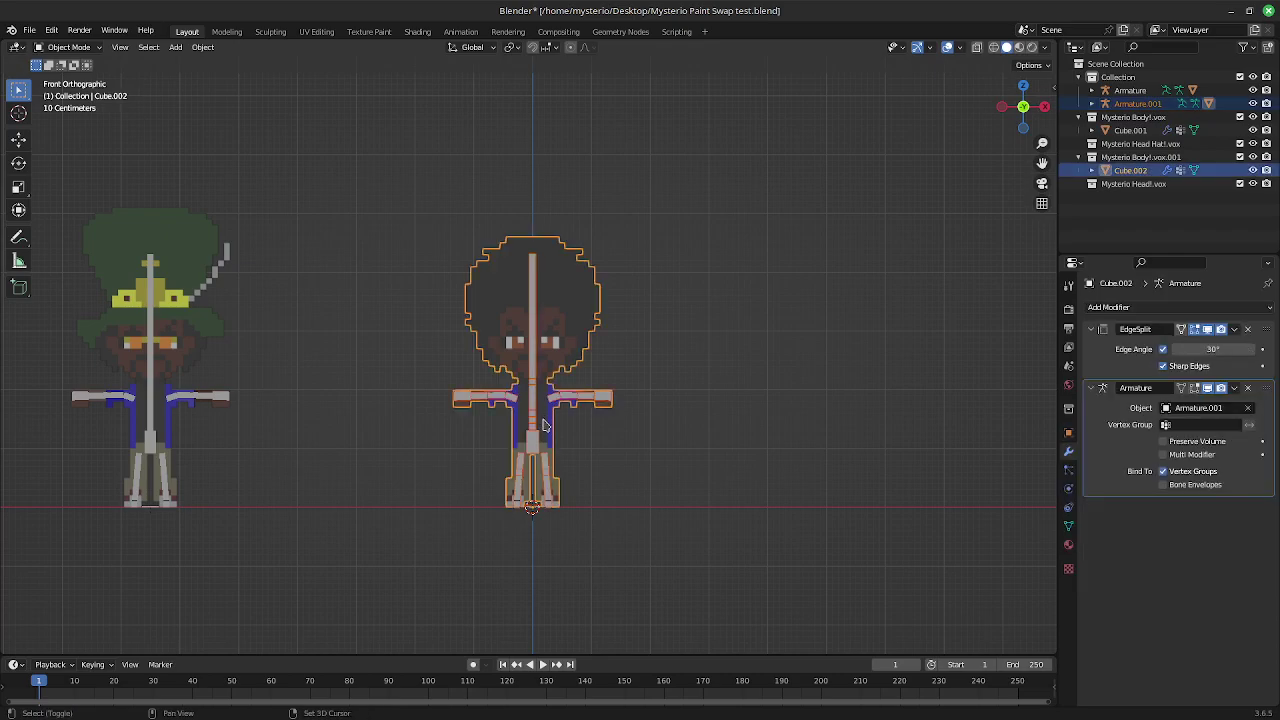
{"action": "left_click", "coordinate": [68, 47]}
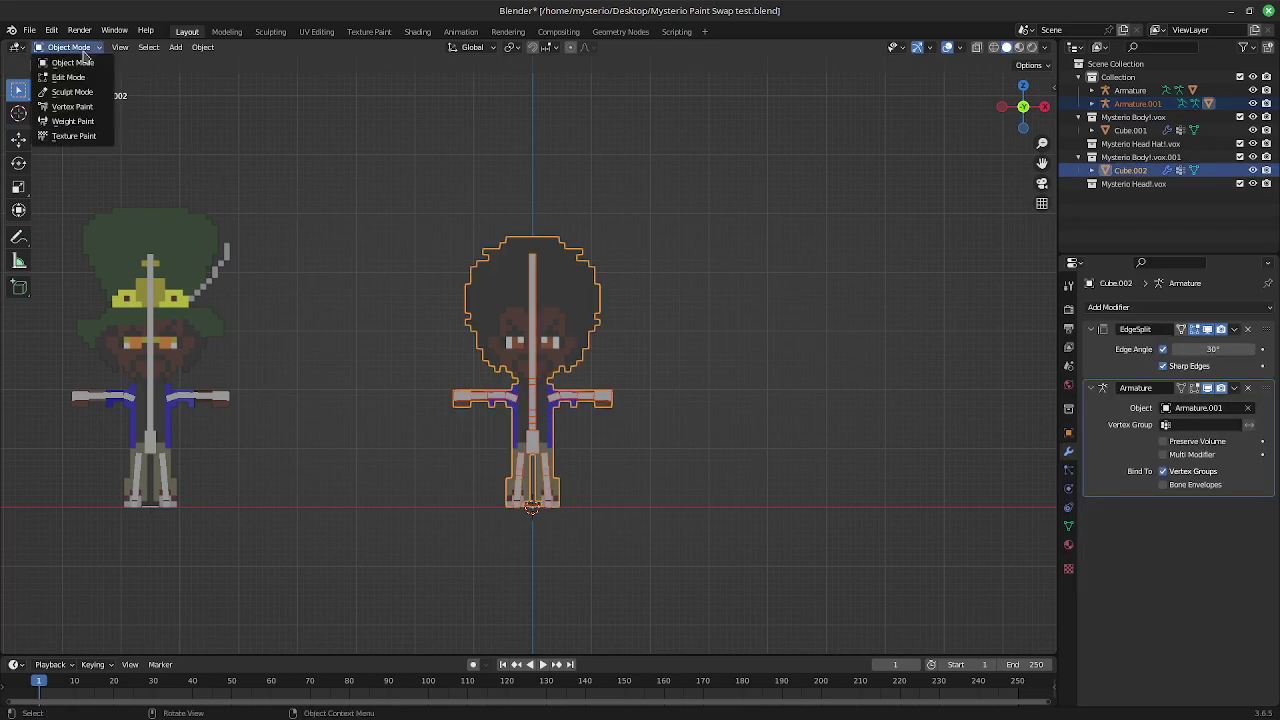
{"action": "left_click", "coordinate": [88, 121]}
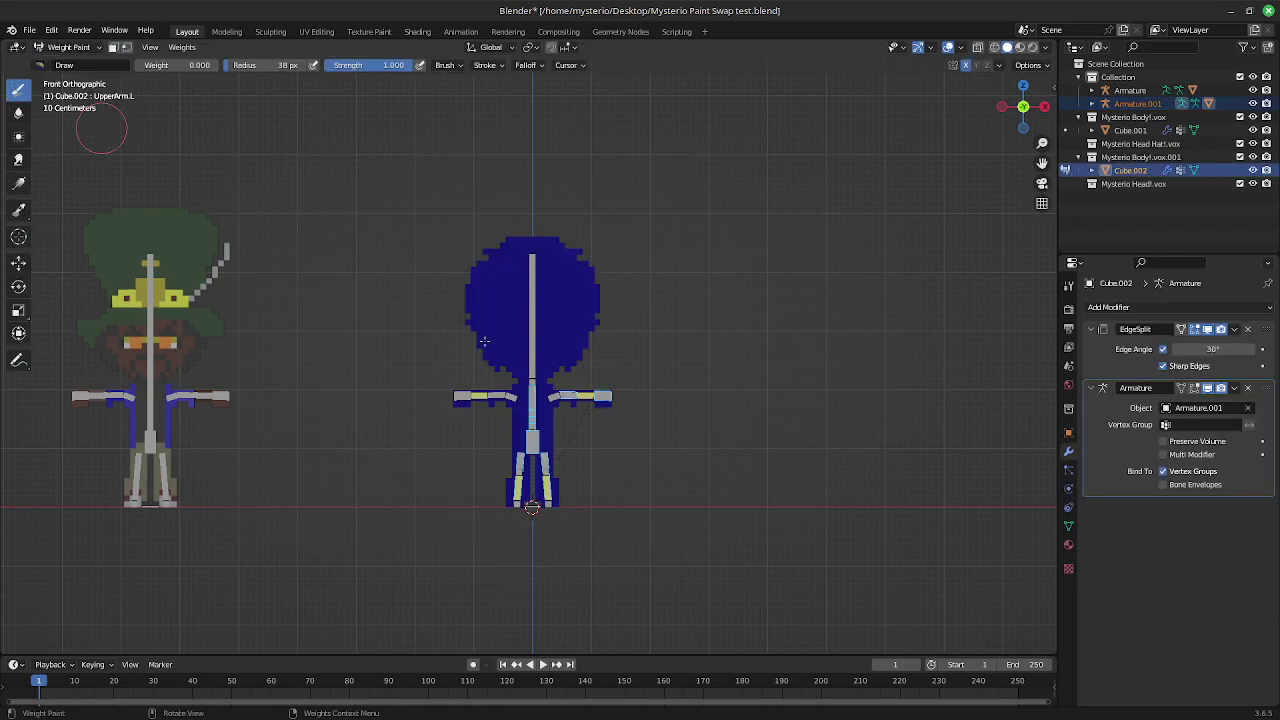
{"action": "left_click", "coordinate": [541, 485], "text": "ctrl+shift"}
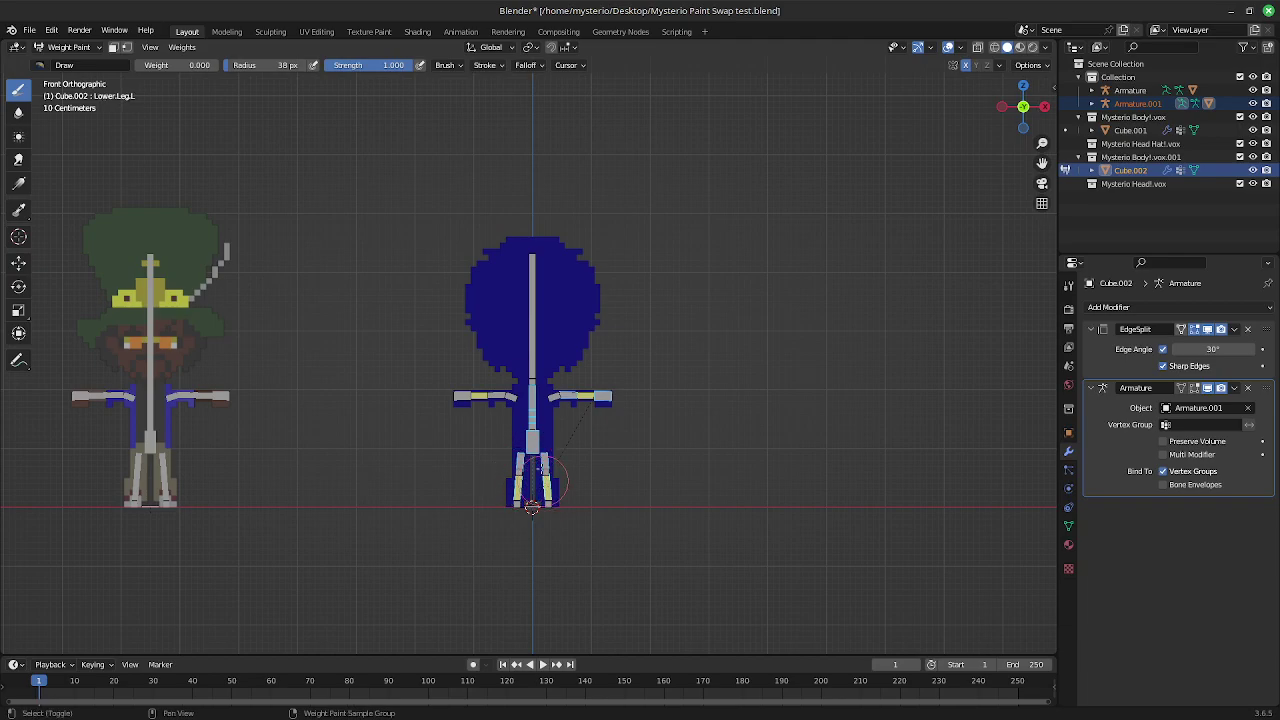
{"action": "left_click", "coordinate": [550, 460], "text": "ctrl+shift"}
{"action": "left_click", "coordinate": [518, 420], "text": "ctrl+shift"}
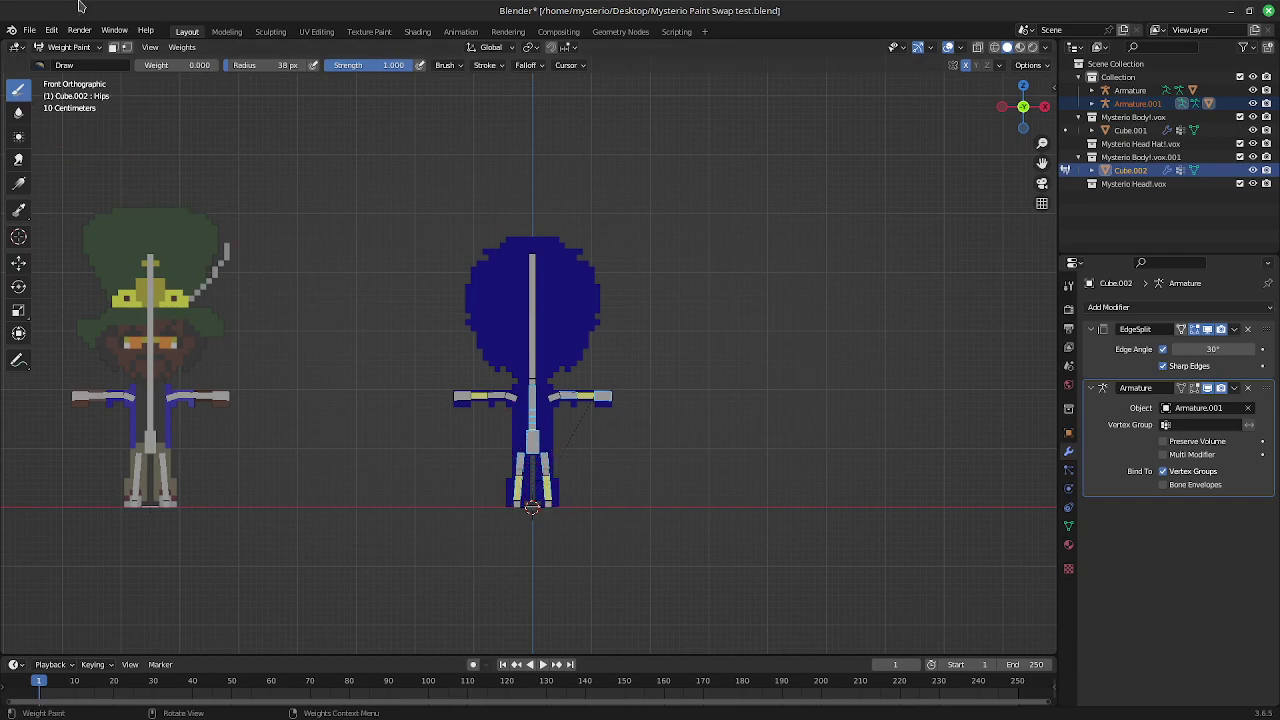
{"action": "left_click", "coordinate": [88, 48]}
{"action": "left_click", "coordinate": [88, 63]}
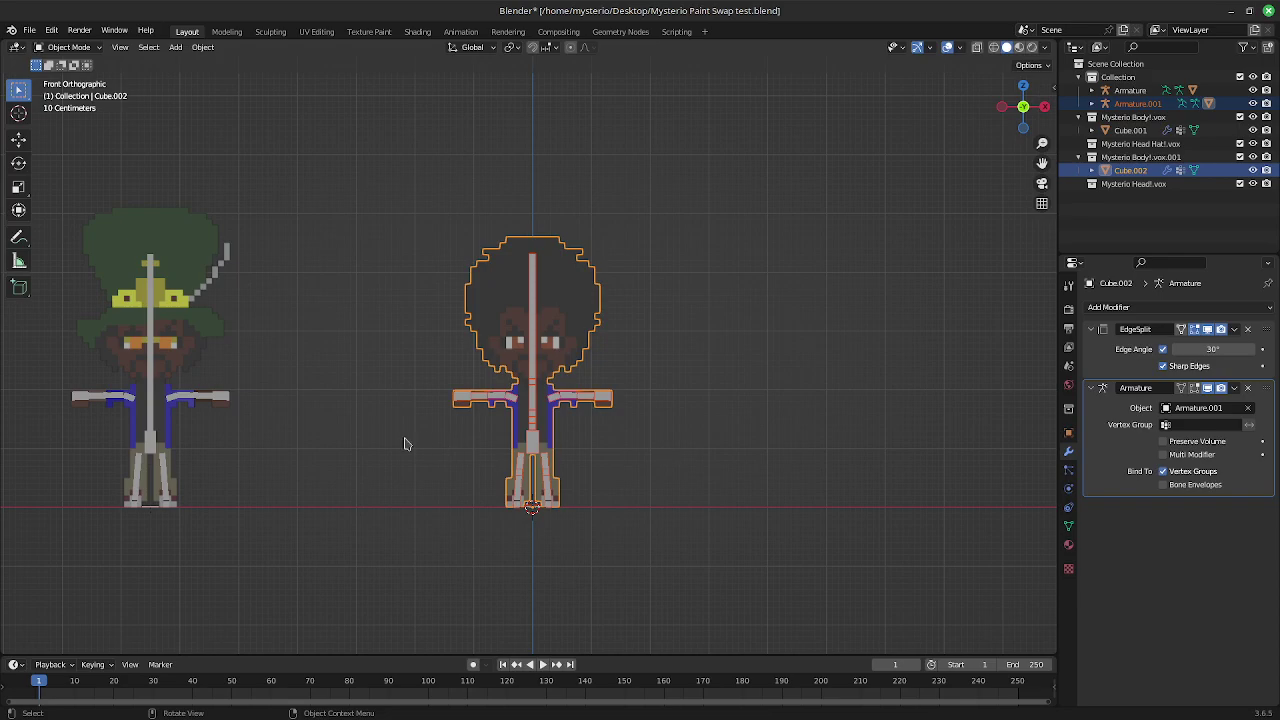
Move the hatted character's armature along X to 0 m so that it overlaps the afro character
{"action": "left_click", "coordinate": [151, 428]}
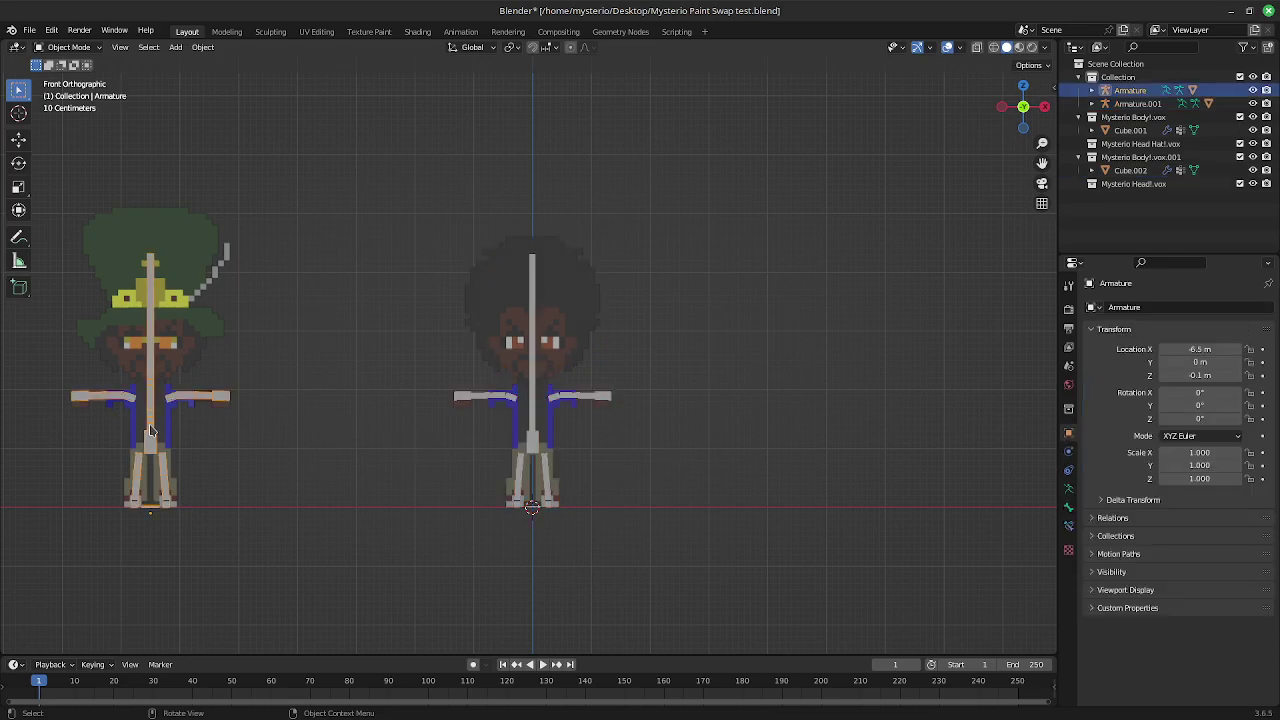
{"action": "key", "text": "g"}
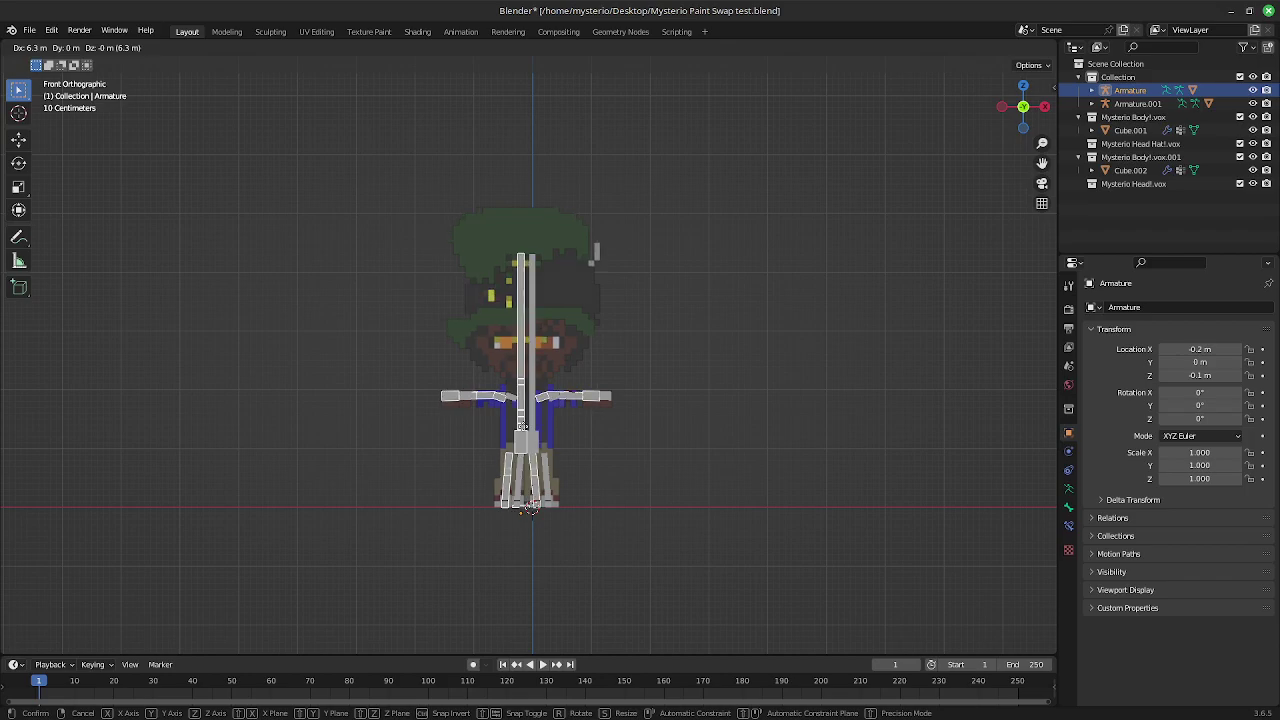
{"action": "left_click", "coordinate": [533, 430]}
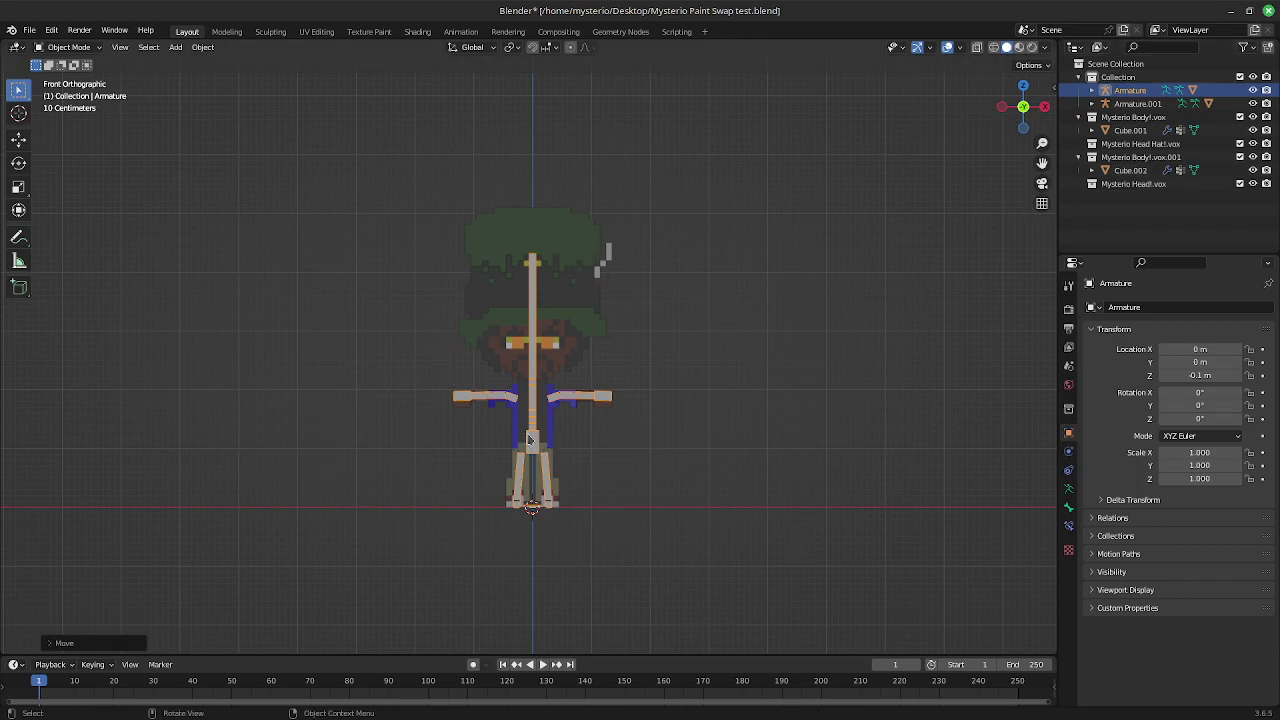
Try moving the hatted character's armature up and away from the afro character, and undo that move
{"action": "left_click_drag", "start_coordinate": [517, 437], "coordinate": [259, 357]}
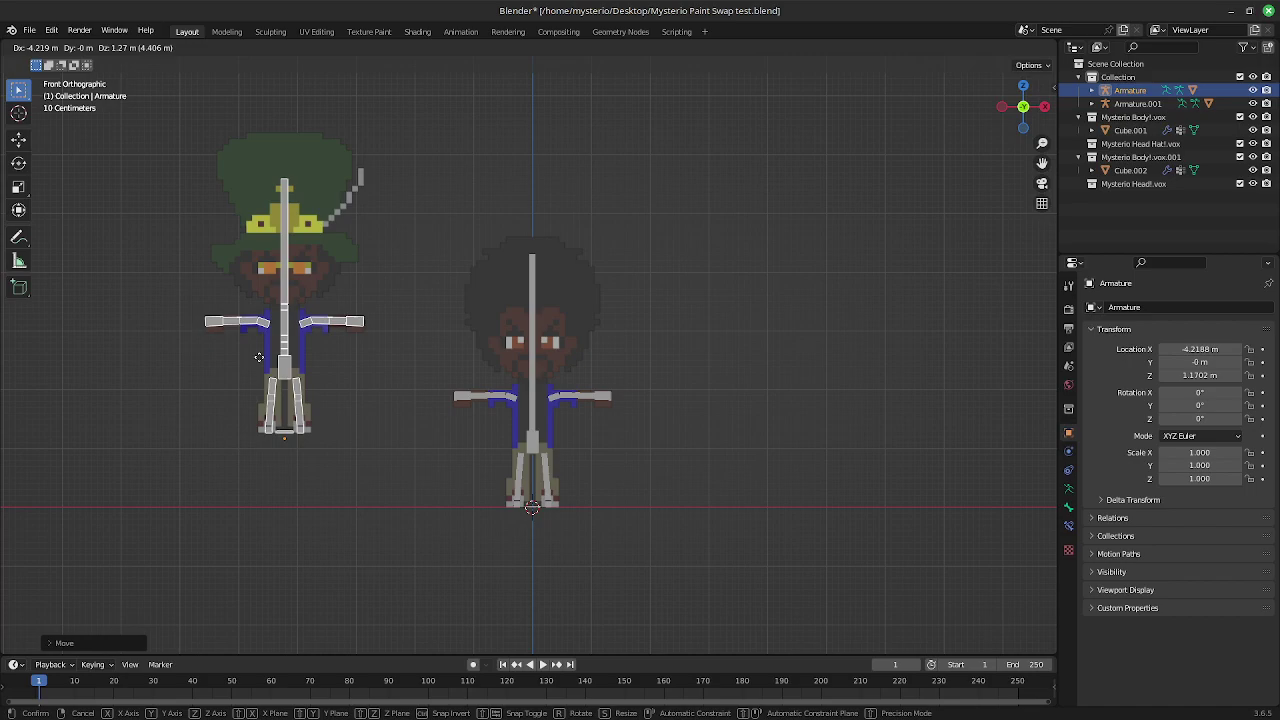
{"action": "mouse_move", "coordinate": [258, 356]}
{"action": "left_mouse_down"}
{"action": "mouse_move", "coordinate": [445, 400]}
{"action": "mouse_move", "coordinate": [240, 354]}
{"action": "left_mouse_up"}
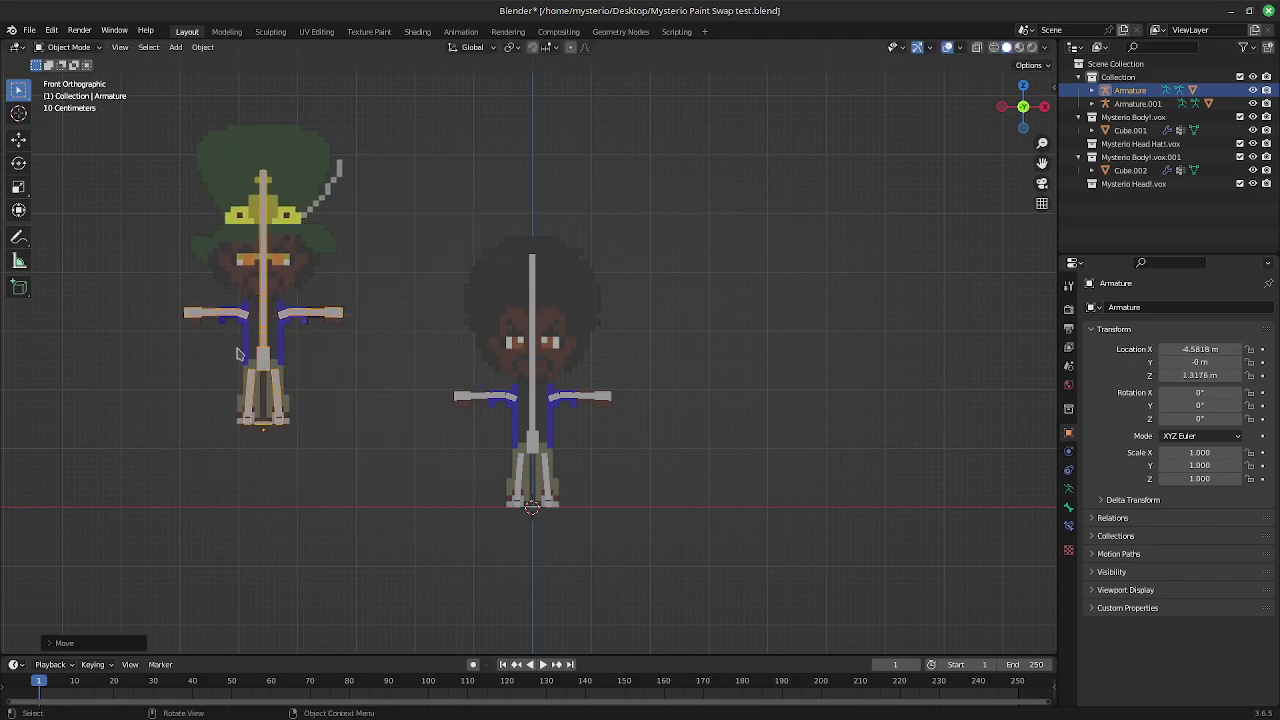
{"action": "key", "text": "ctrl+z"}
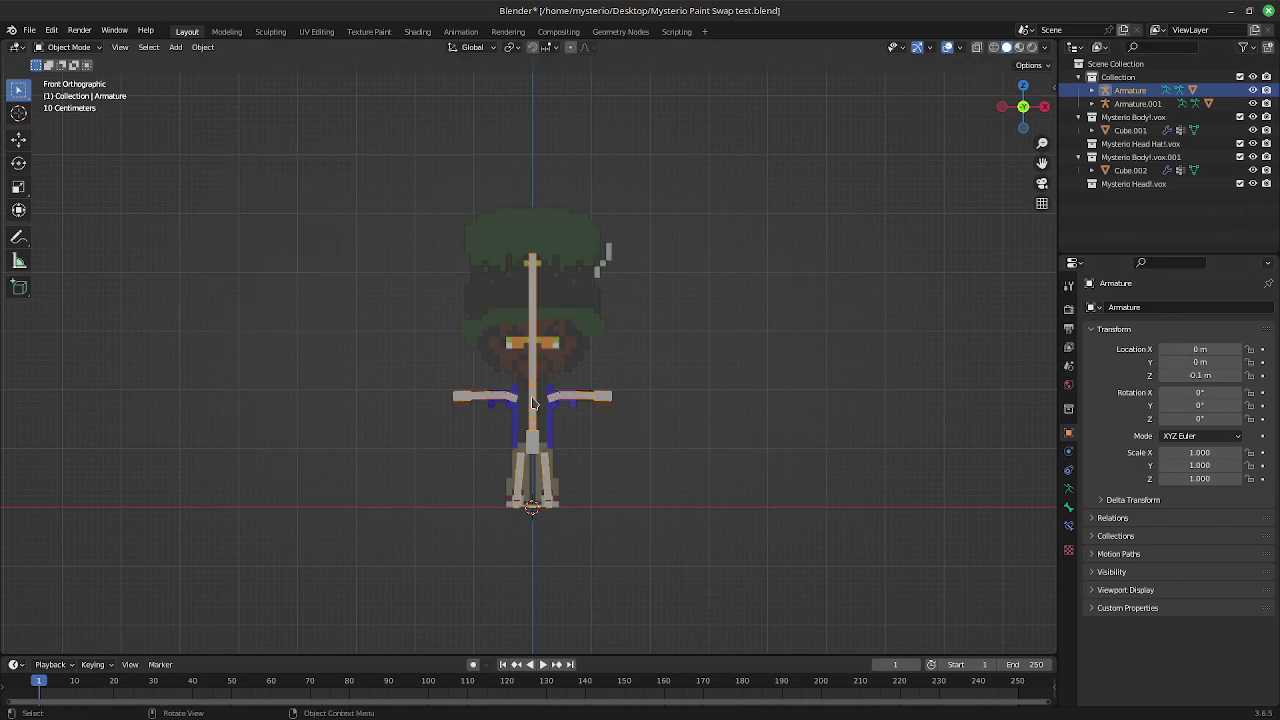
Transfer weights from the hatted character's mesh Cube.001 to the afro mesh Cube.002 in Weight Paint mode
{"action": "left_click", "coordinate": [1130, 131]}
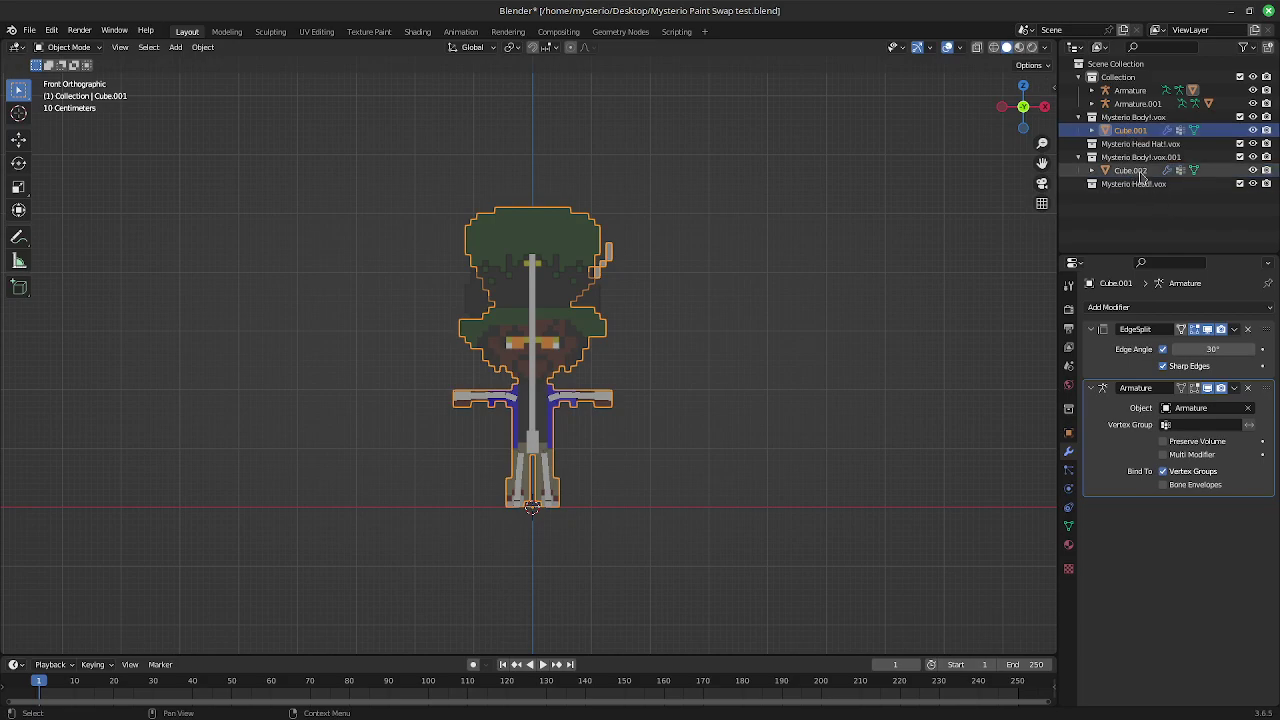
{"action": "left_click", "coordinate": [1131, 170], "text": "ctrl"}
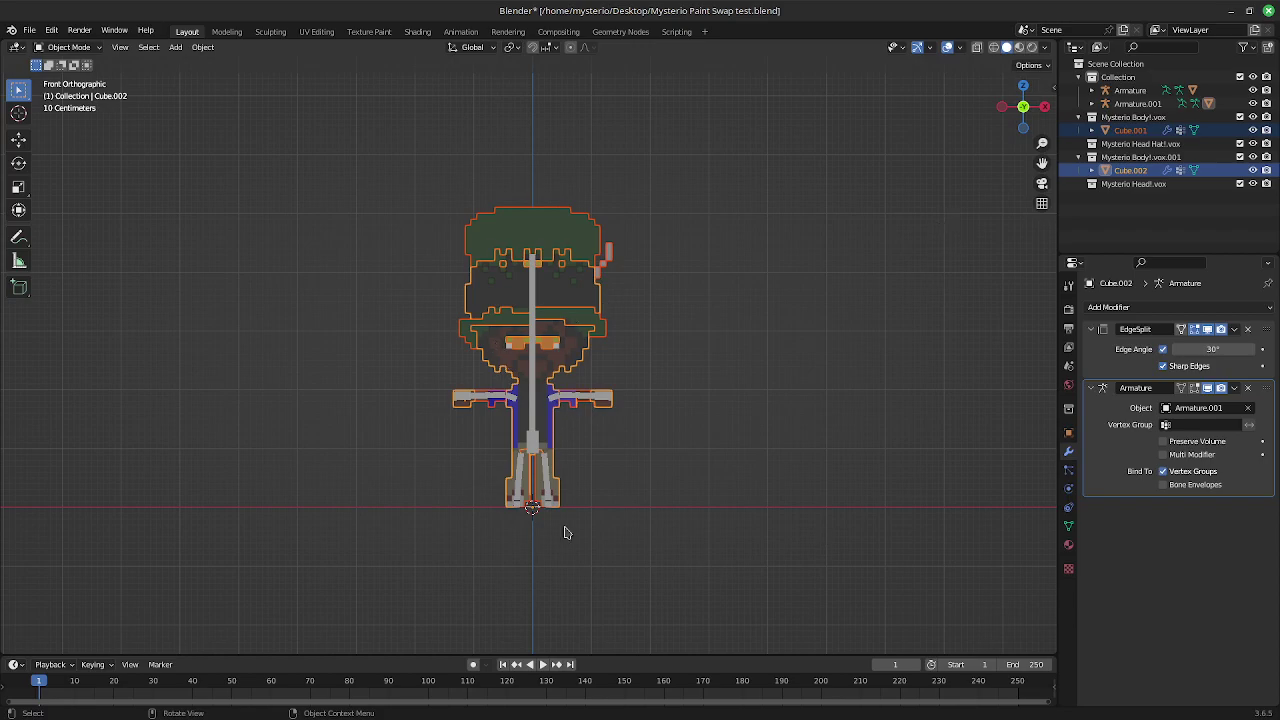
{"action": "left_click", "coordinate": [96, 48]}
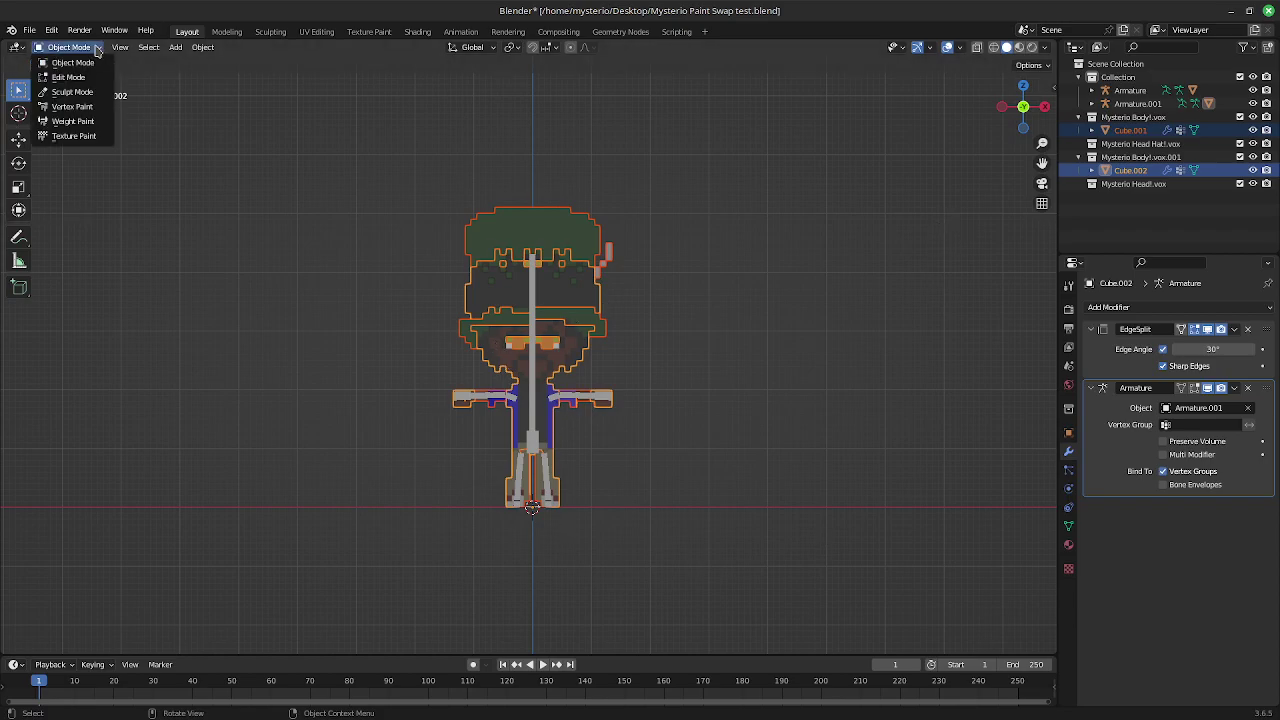
{"action": "left_click", "coordinate": [80, 121]}
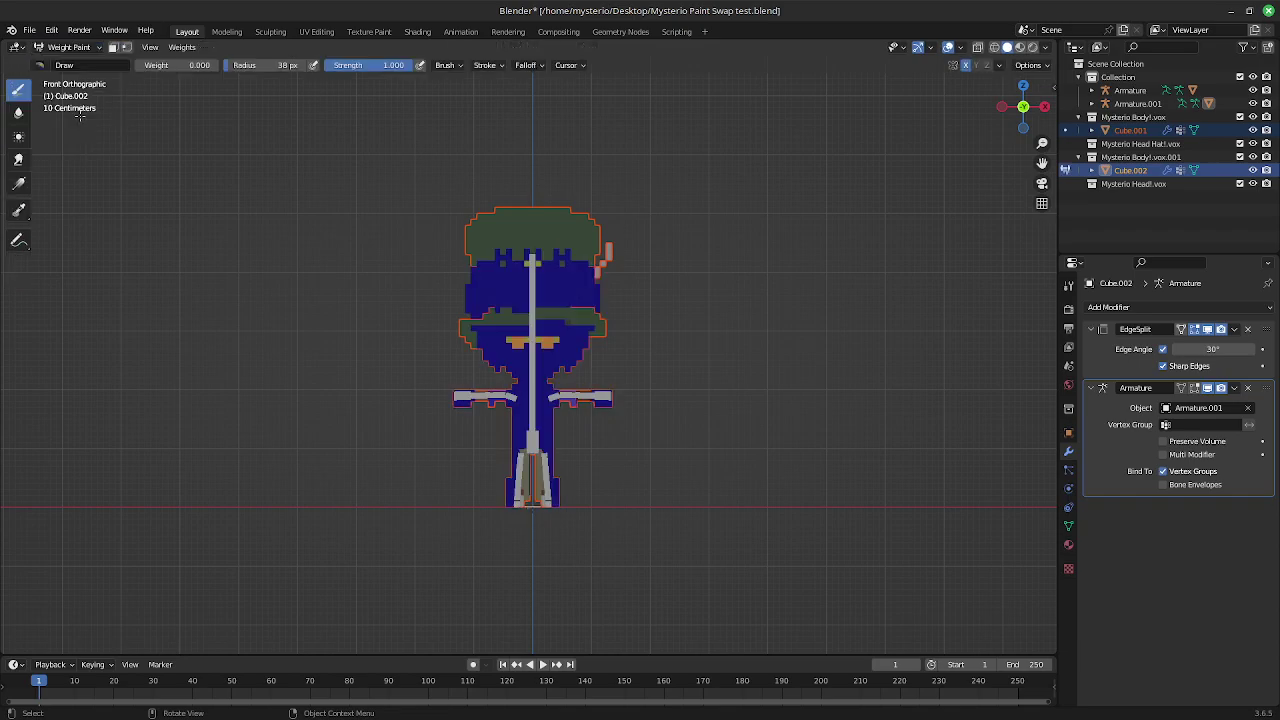
{"action": "left_click", "coordinate": [182, 48]}
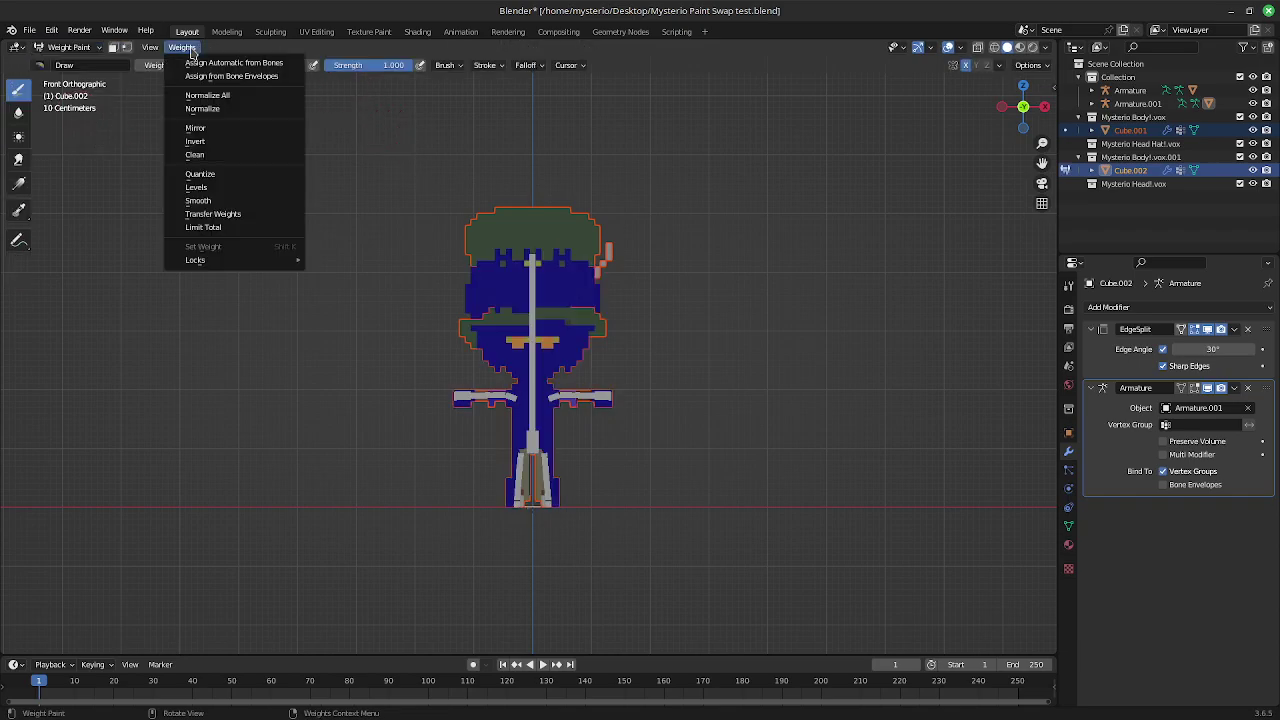
{"action": "left_click", "coordinate": [212, 214]}
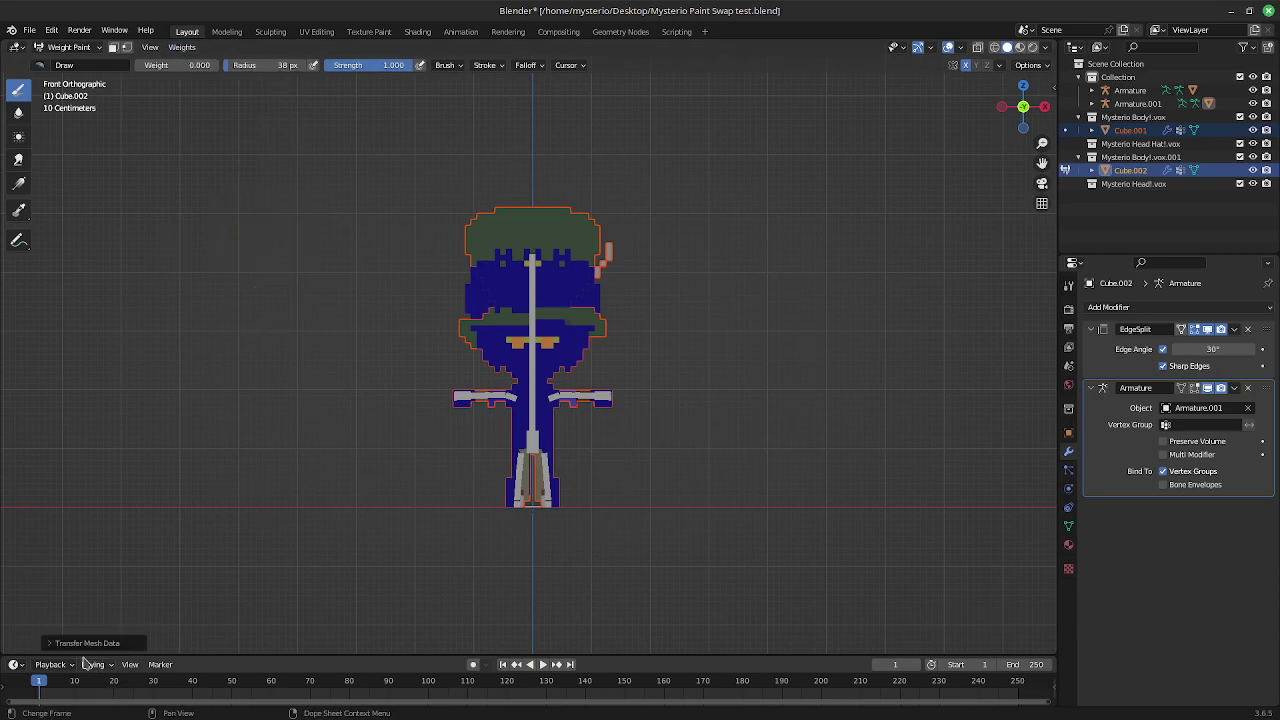
Set the weight transfer's vertex mapping to Nearest Face Interpolated and its source layers selection to By Name
{"action": "left_click", "coordinate": [57, 645]}
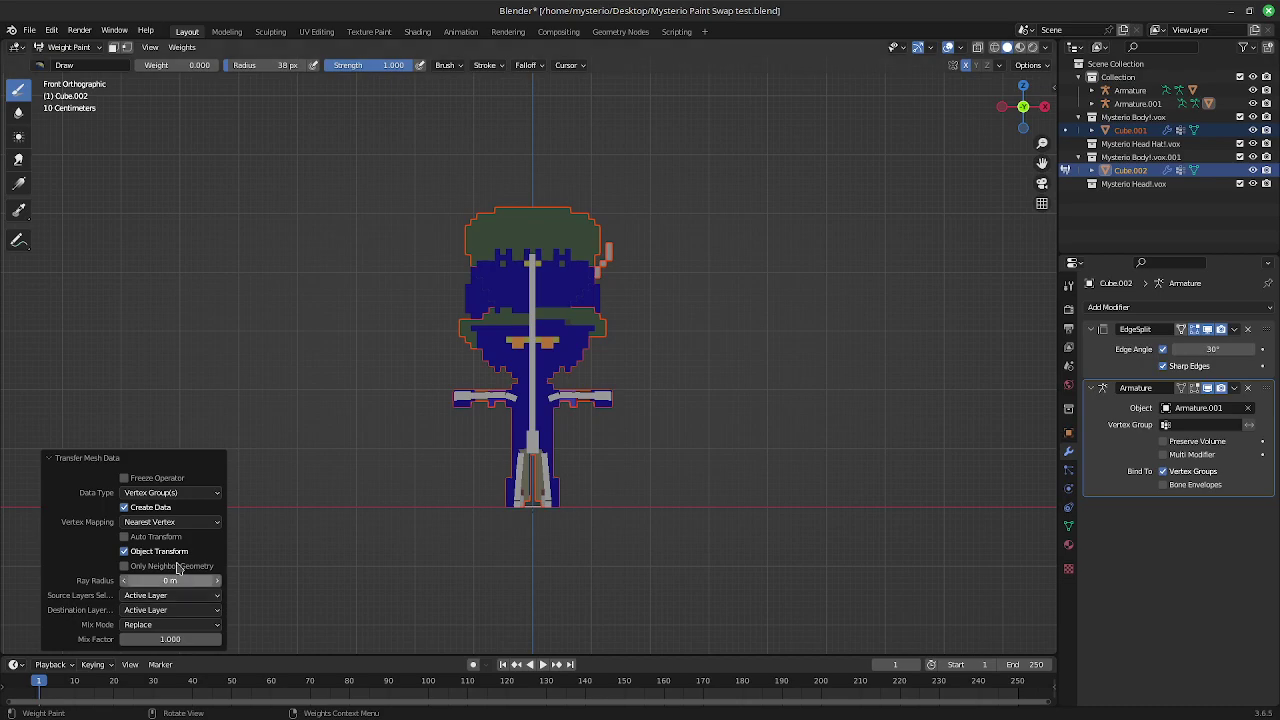
{"action": "left_click", "coordinate": [207, 523]}
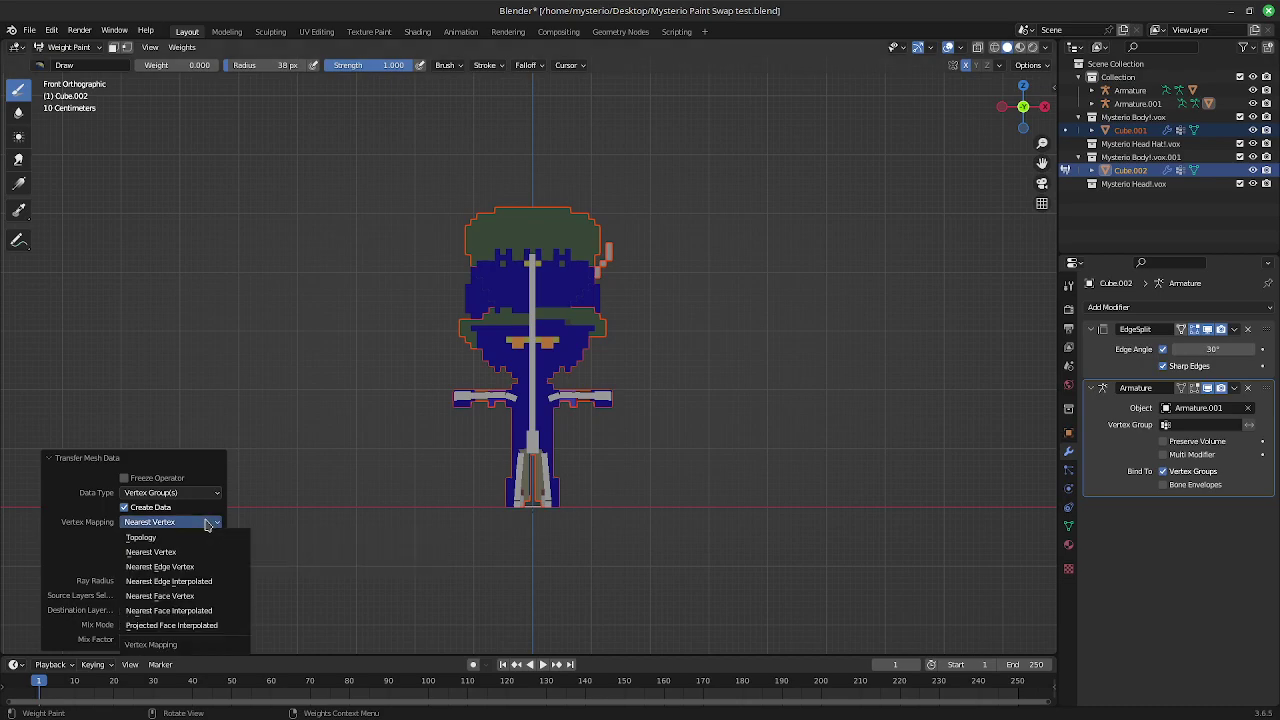
{"action": "left_click", "coordinate": [193, 612]}
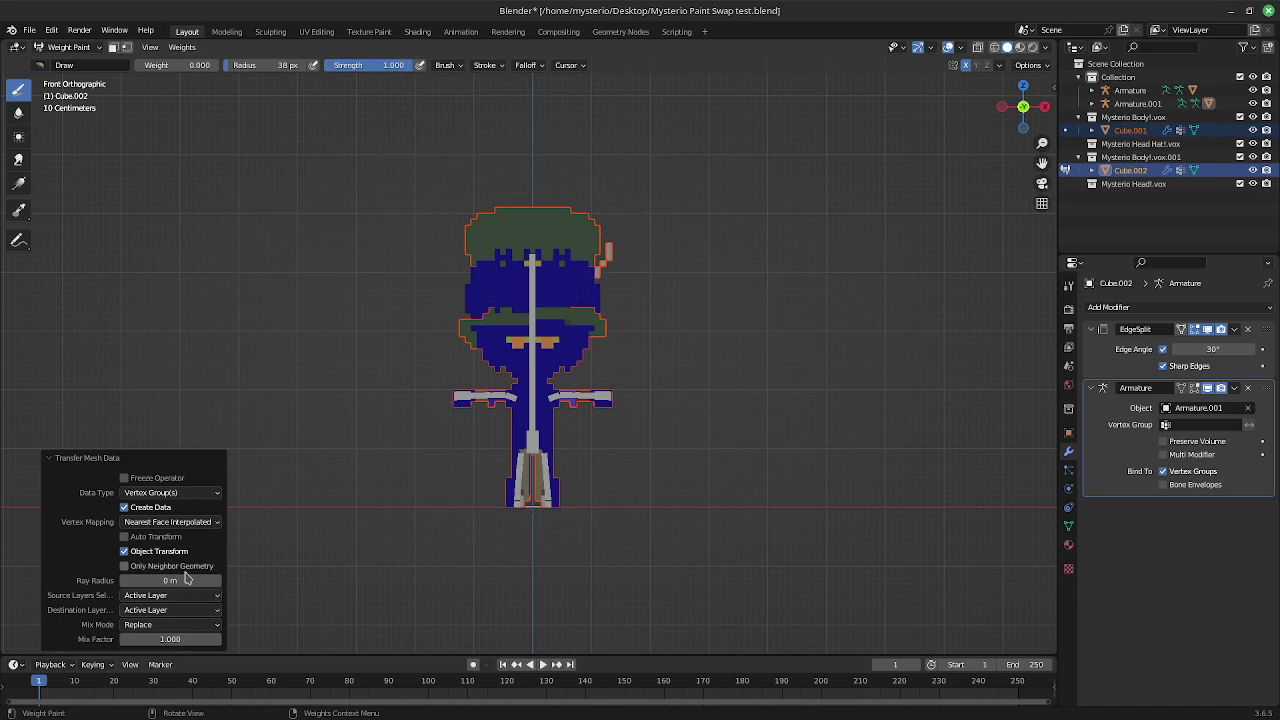
{"action": "left_click", "coordinate": [197, 598]}
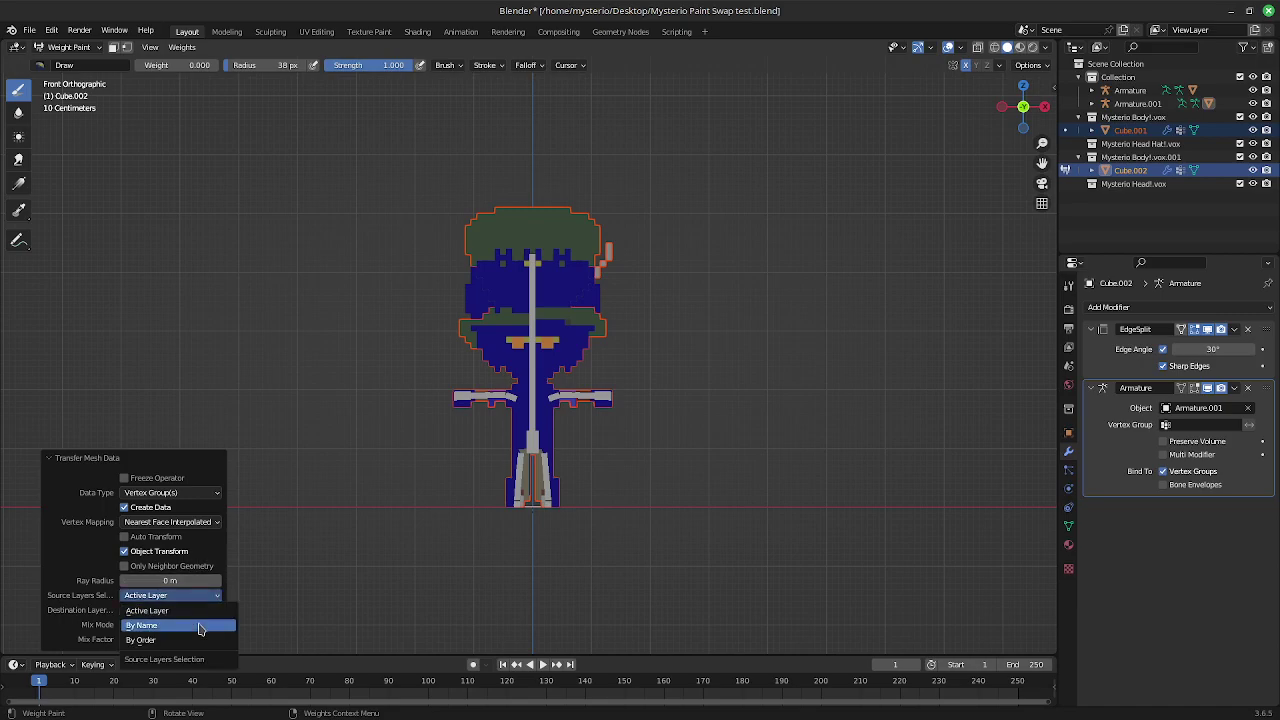
{"action": "left_click", "coordinate": [200, 628]}
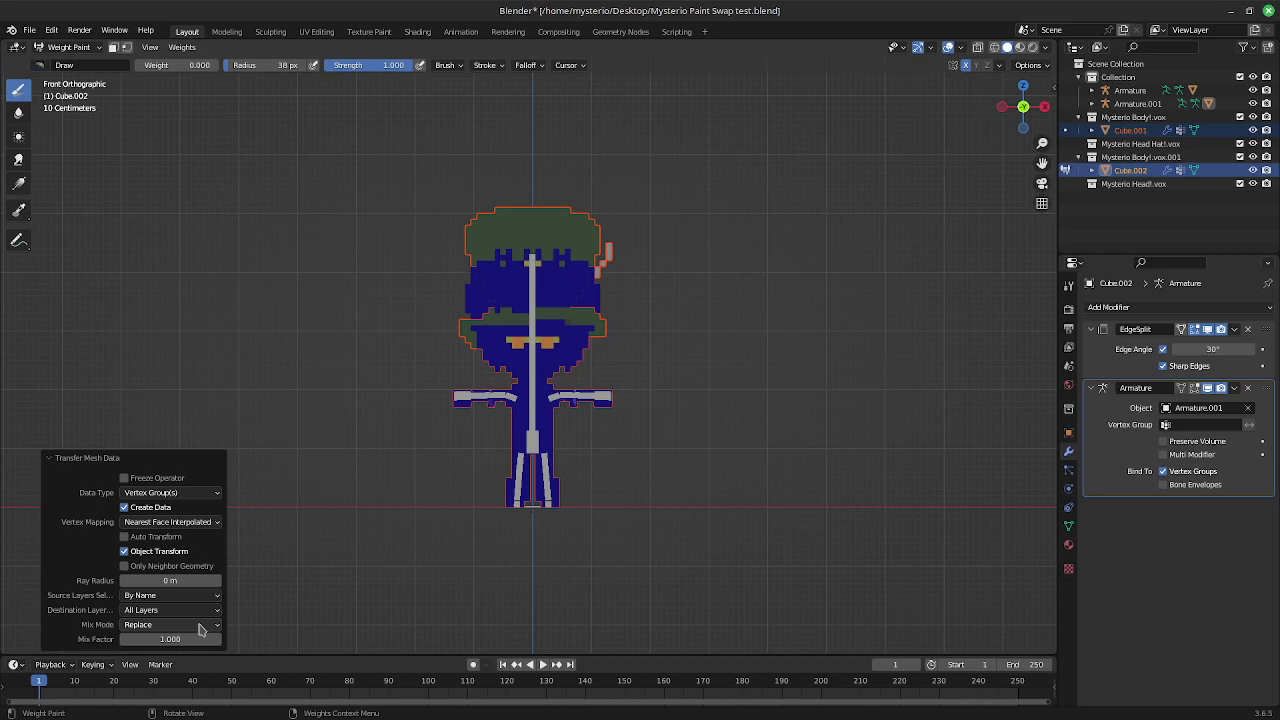
{"action": "right_click", "coordinate": [445, 575]}
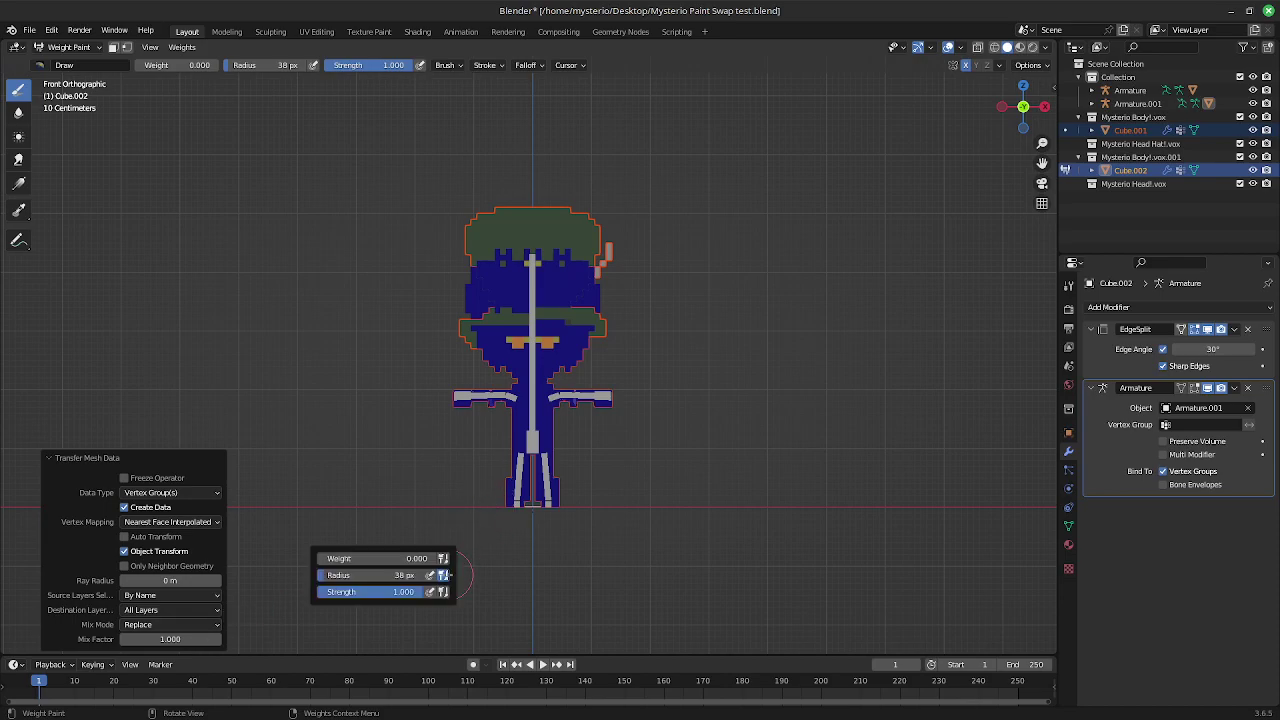
{"action": "left_click", "coordinate": [560, 548]}
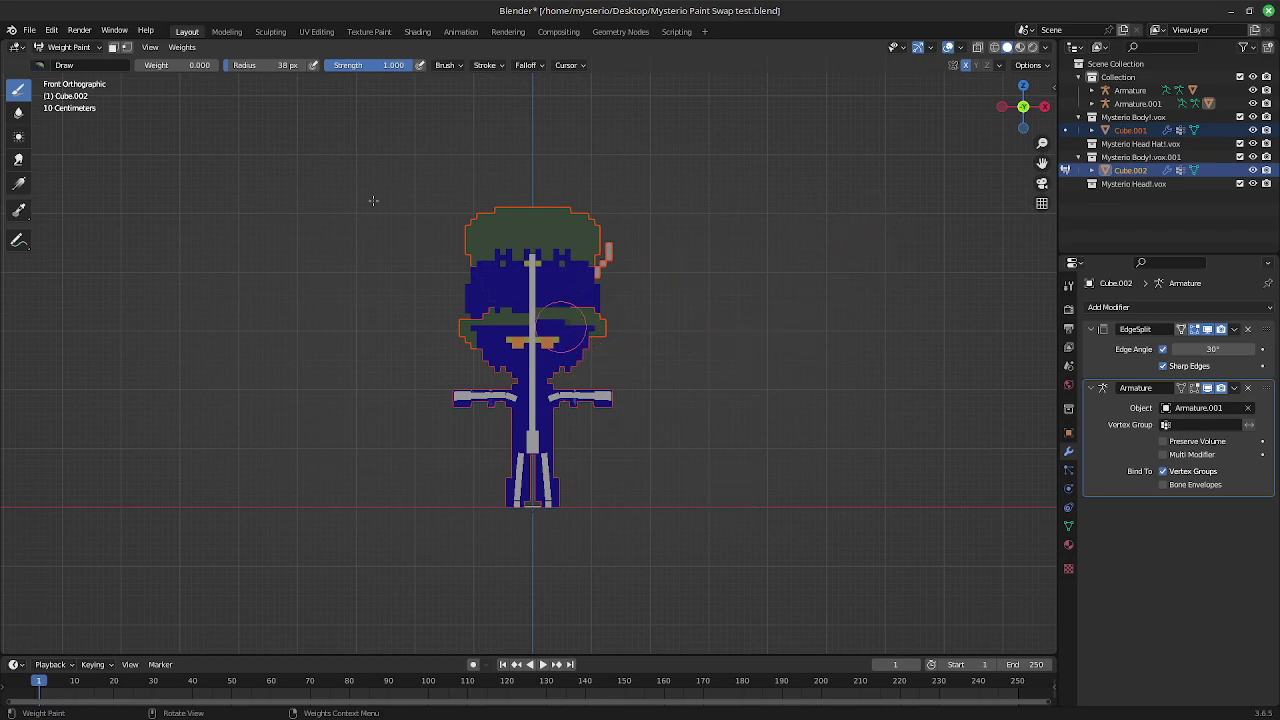
Return to Object Mode and move the hatted character's armature away from the afro character, to about X -5.59 m and Z 1.39 m
{"action": "left_click", "coordinate": [85, 47]}
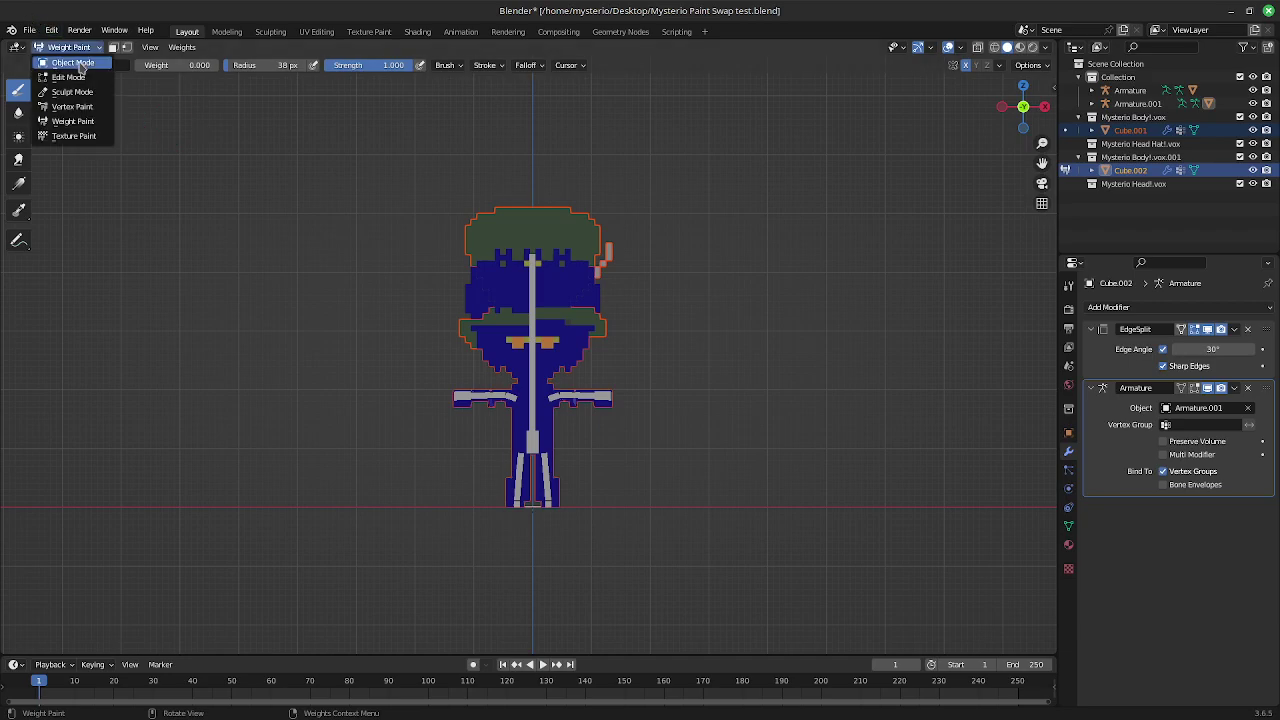
{"action": "left_click", "coordinate": [76, 63]}
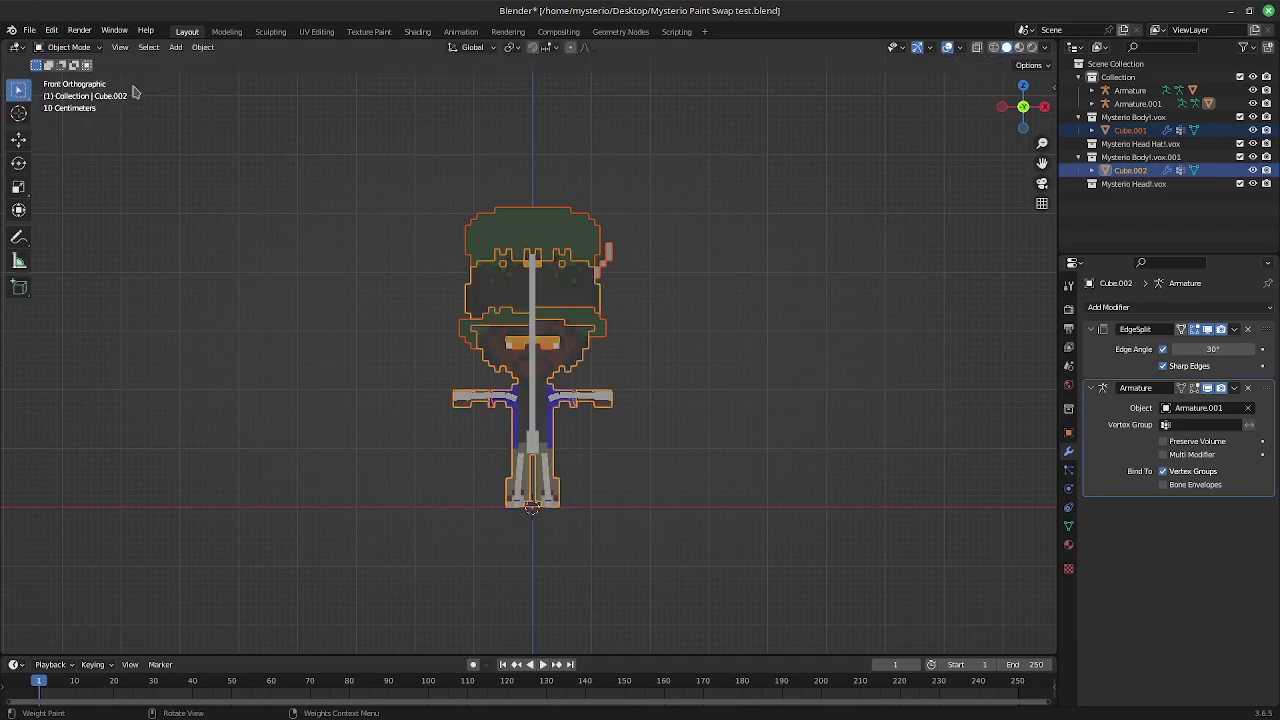
{"action": "left_click", "coordinate": [535, 420]}
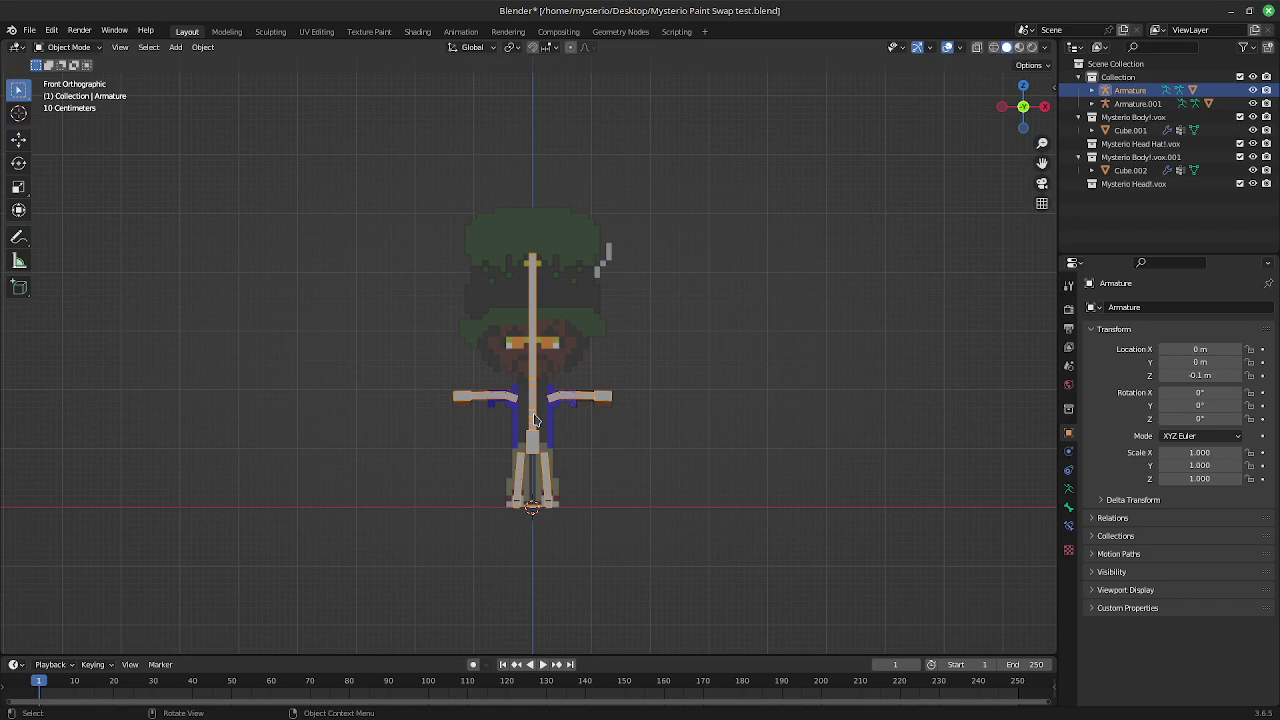
{"action": "key", "text": "g"}
{"action": "left_click", "coordinate": [205, 333]}
Try deleting the hatted character's armature, and undo the deletion
{"action": "key", "text": "Delete"}
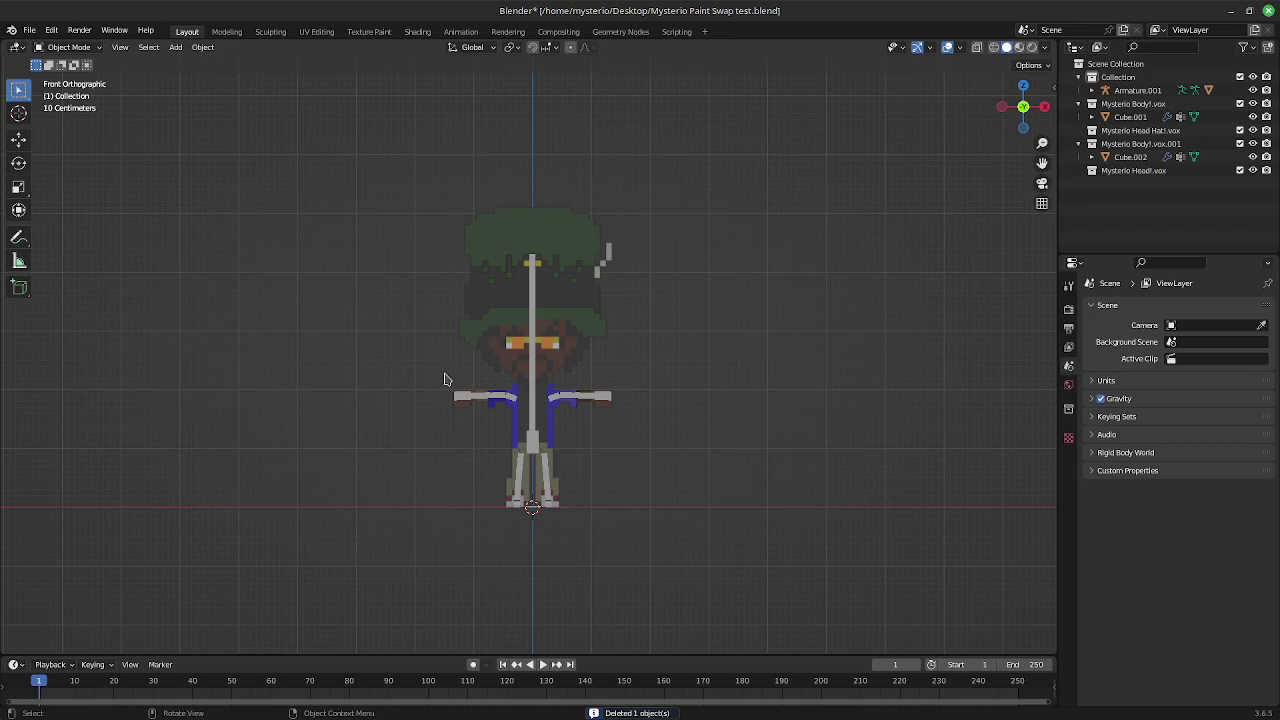
{"action": "key", "text": "ctrl+z"}
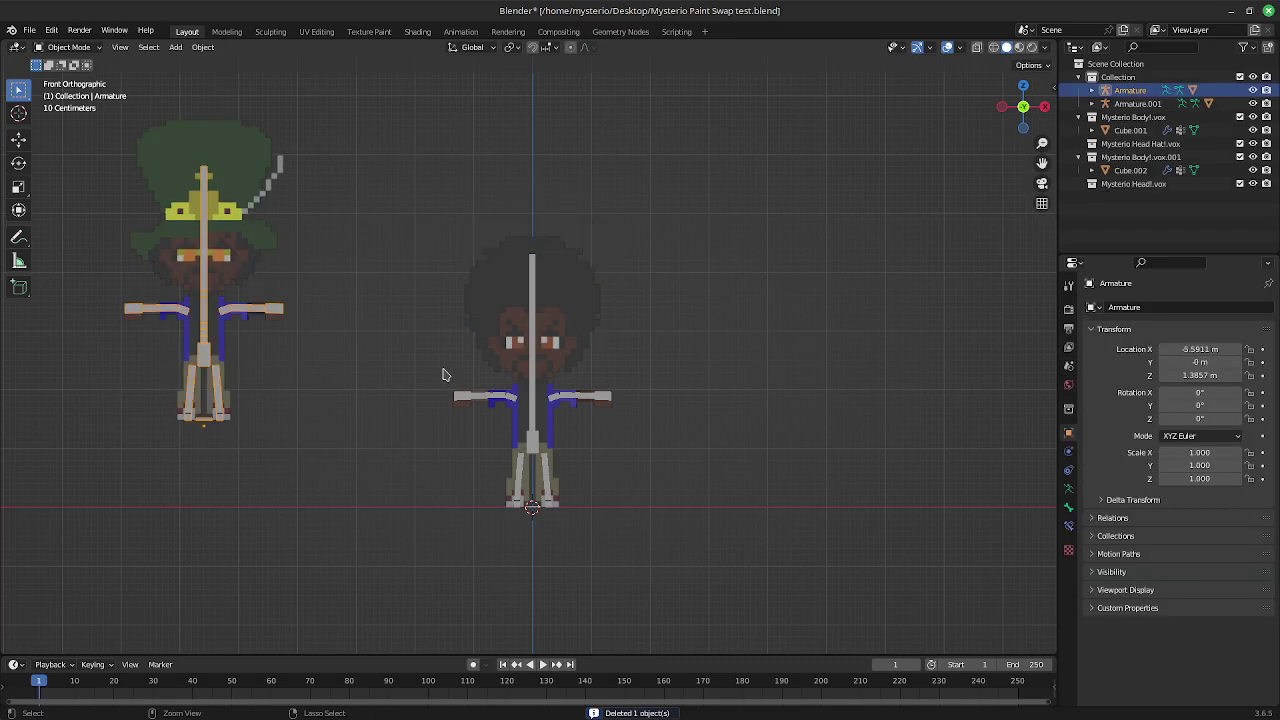
{"action": "left_click", "coordinate": [211, 347]}
{"action": "left_click", "coordinate": [201, 341]}
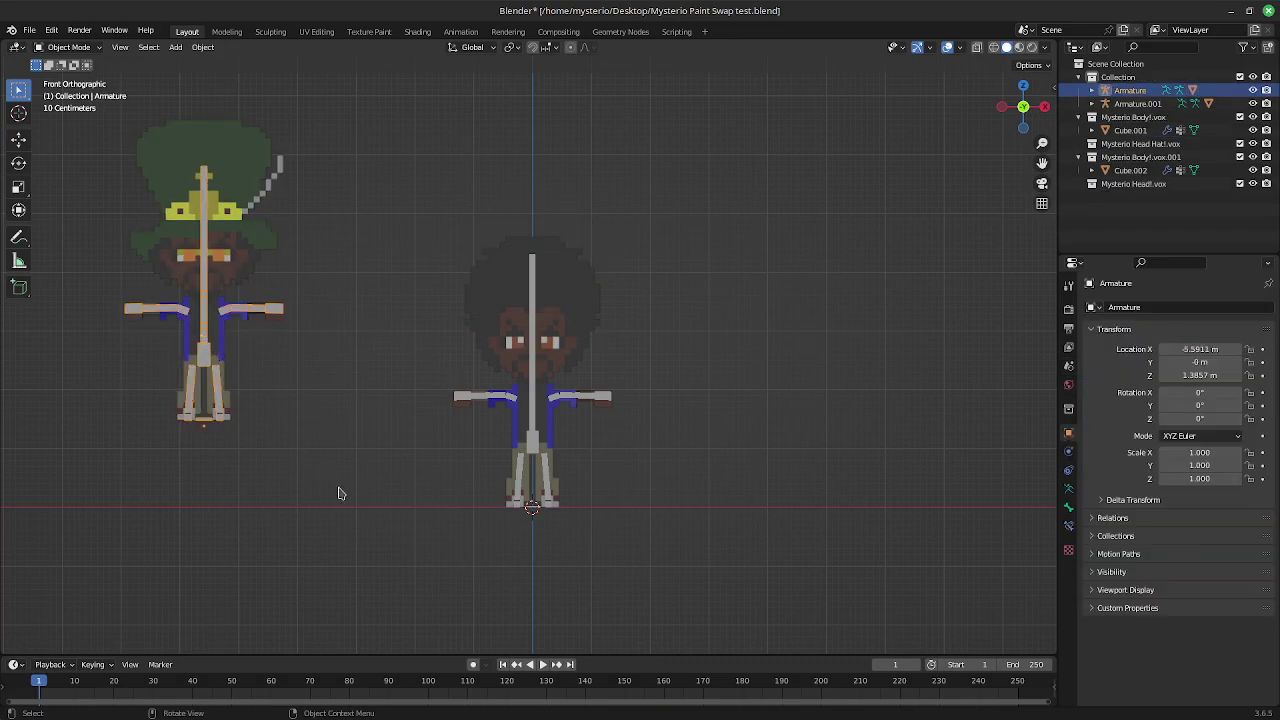
{"action": "key", "text": "Delete"}
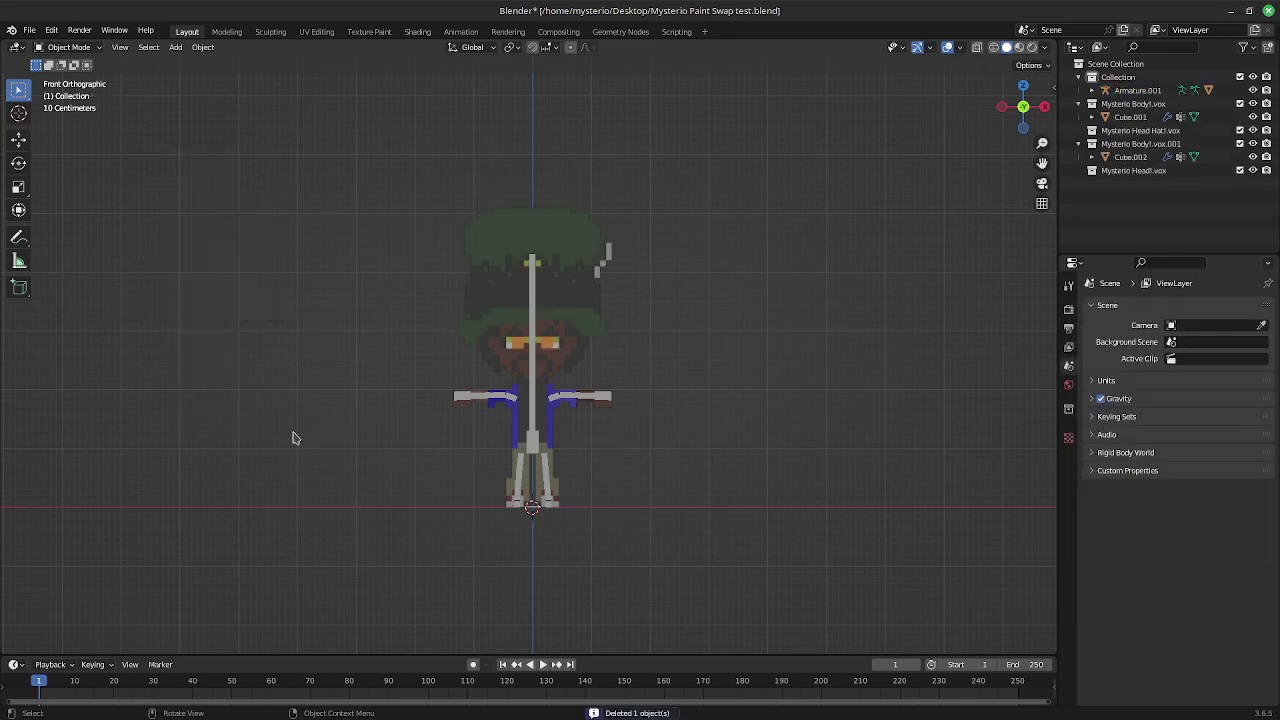
{"action": "key", "text": "ctrl+z"}
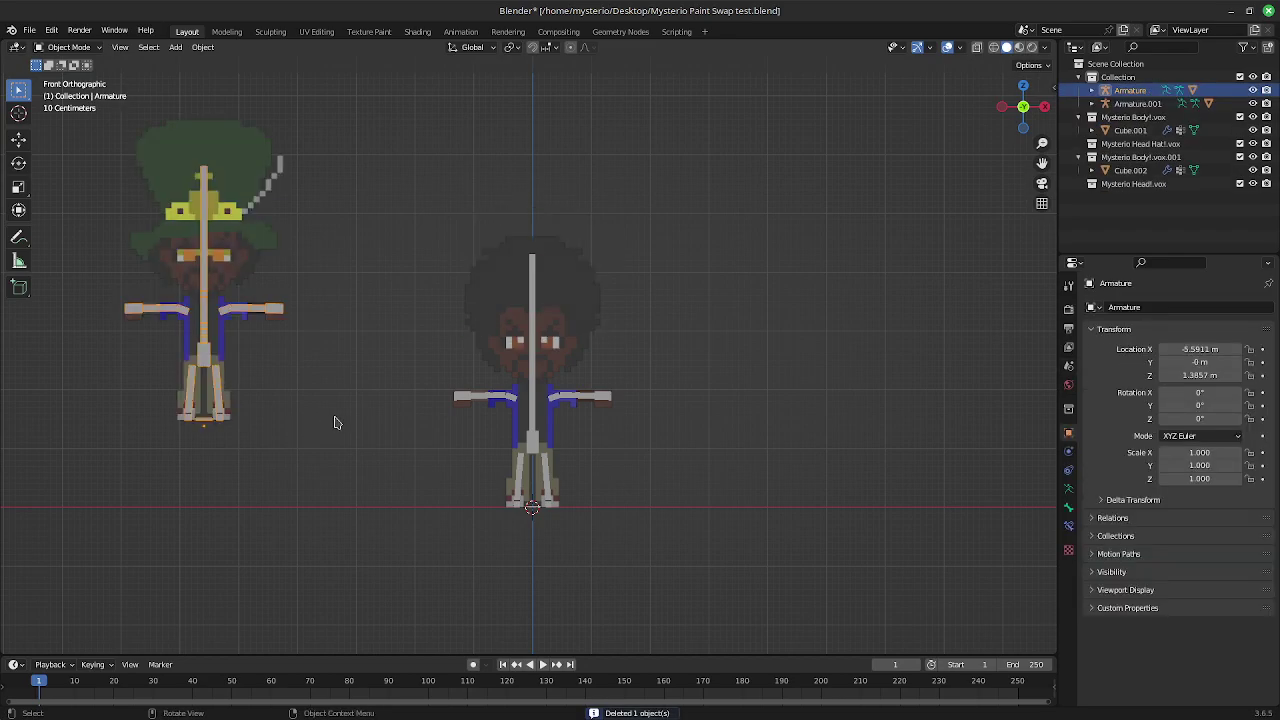
Move the hatted character's left hand control about -0.33 m in X and -0.17 m in Z in Pose Mode, and return to Object Mode
{"action": "left_click", "coordinate": [272, 386]}
{"action": "left_click", "coordinate": [202, 346]}
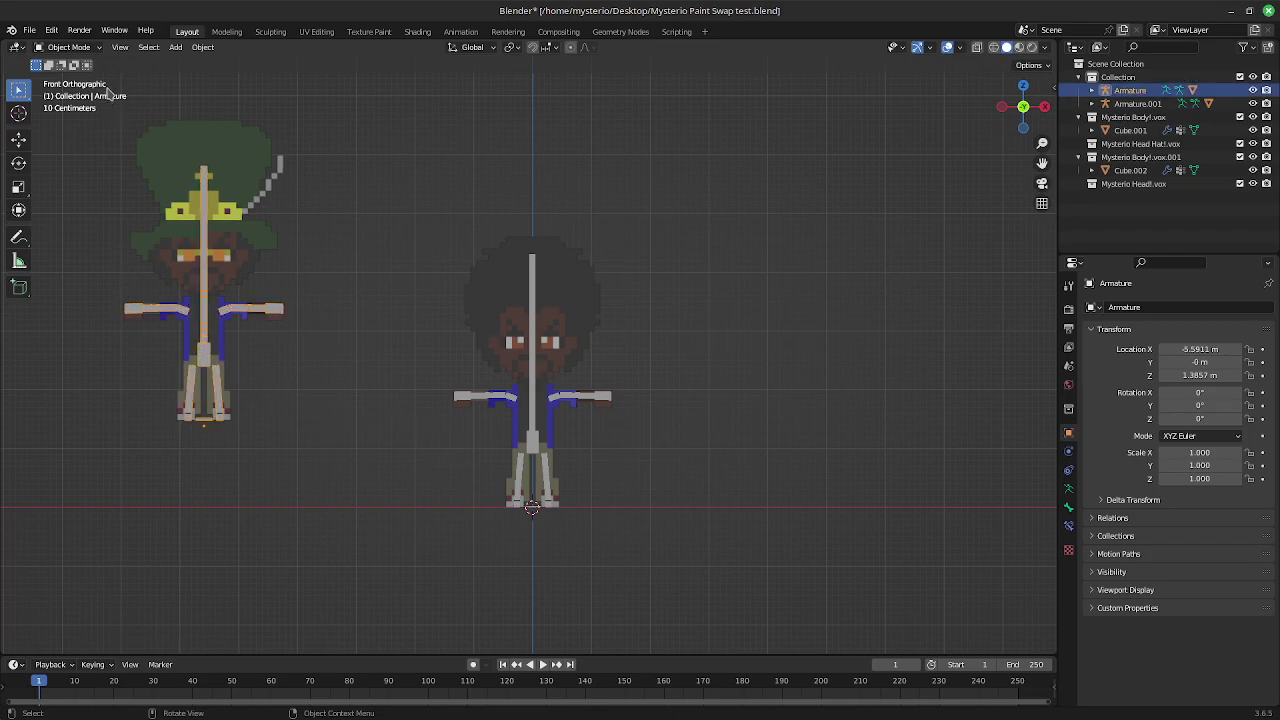
{"action": "left_click", "coordinate": [93, 48]}
{"action": "left_click", "coordinate": [70, 92]}
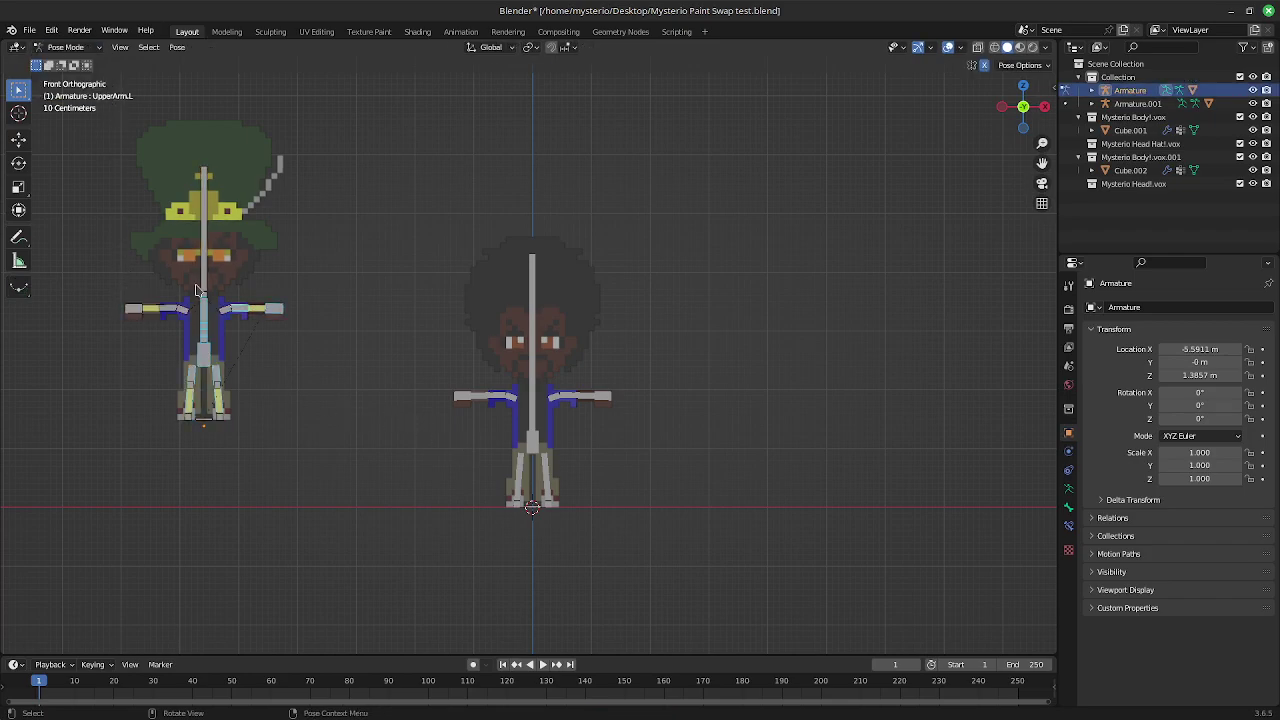
{"action": "left_click", "coordinate": [276, 311]}
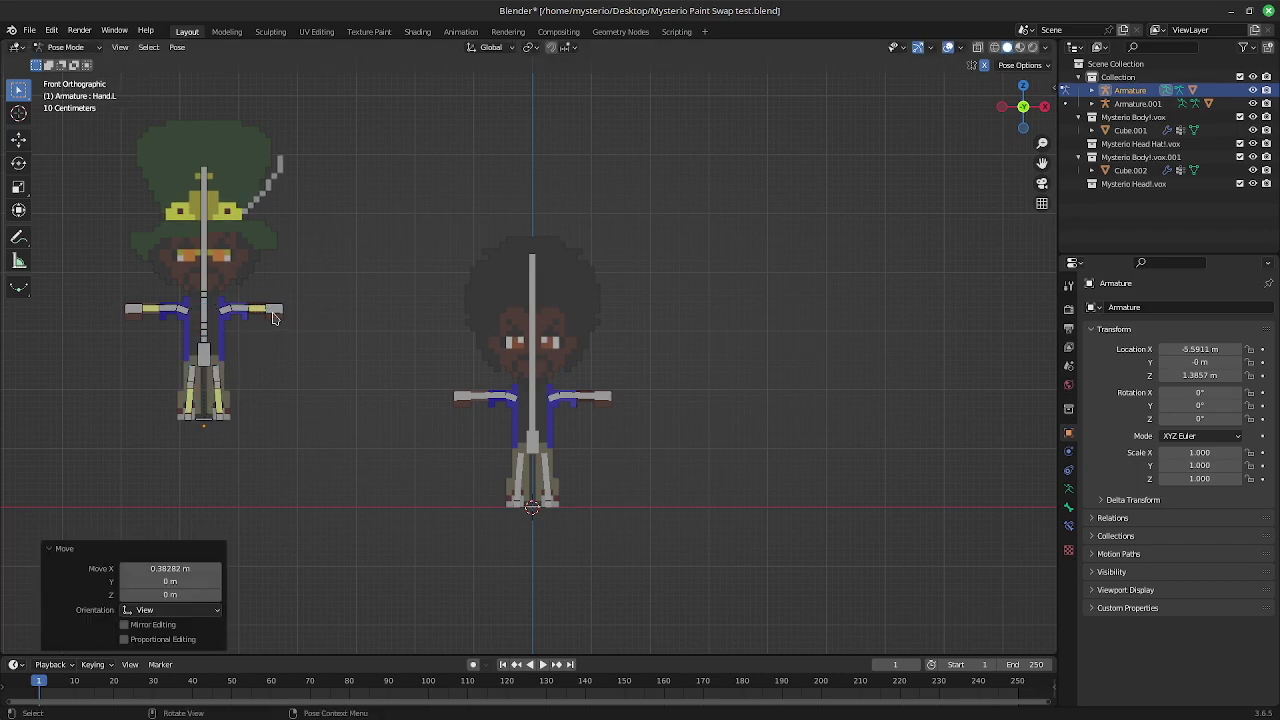
{"action": "left_click", "coordinate": [277, 316]}
{"action": "key", "text": "g"}
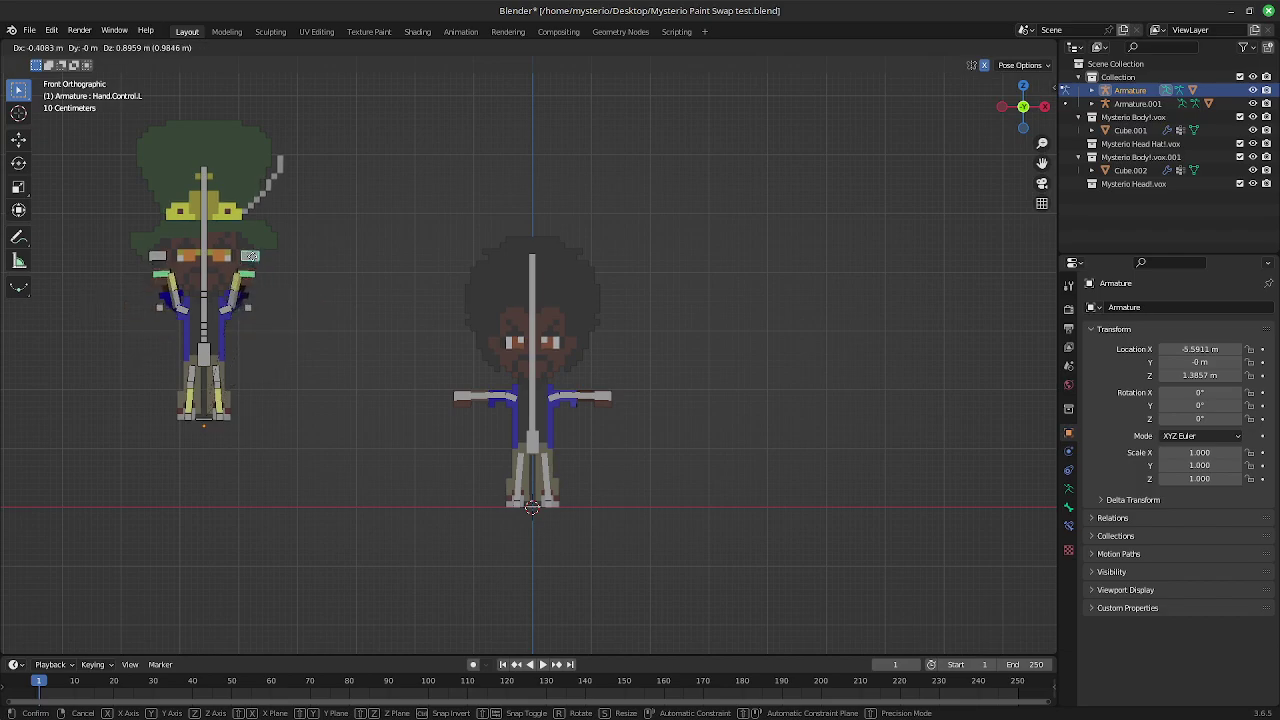
{"action": "left_click", "coordinate": [284, 320]}
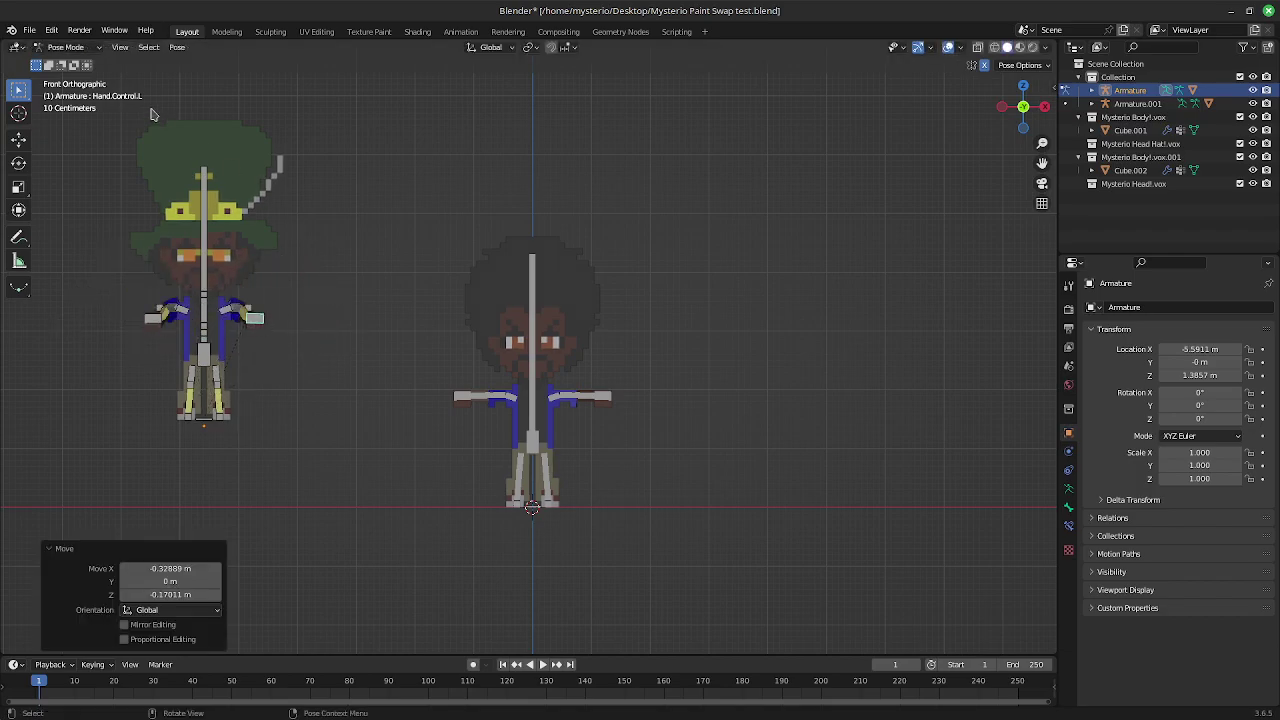
{"action": "left_click", "coordinate": [90, 48]}
{"action": "left_click", "coordinate": [65, 59]}
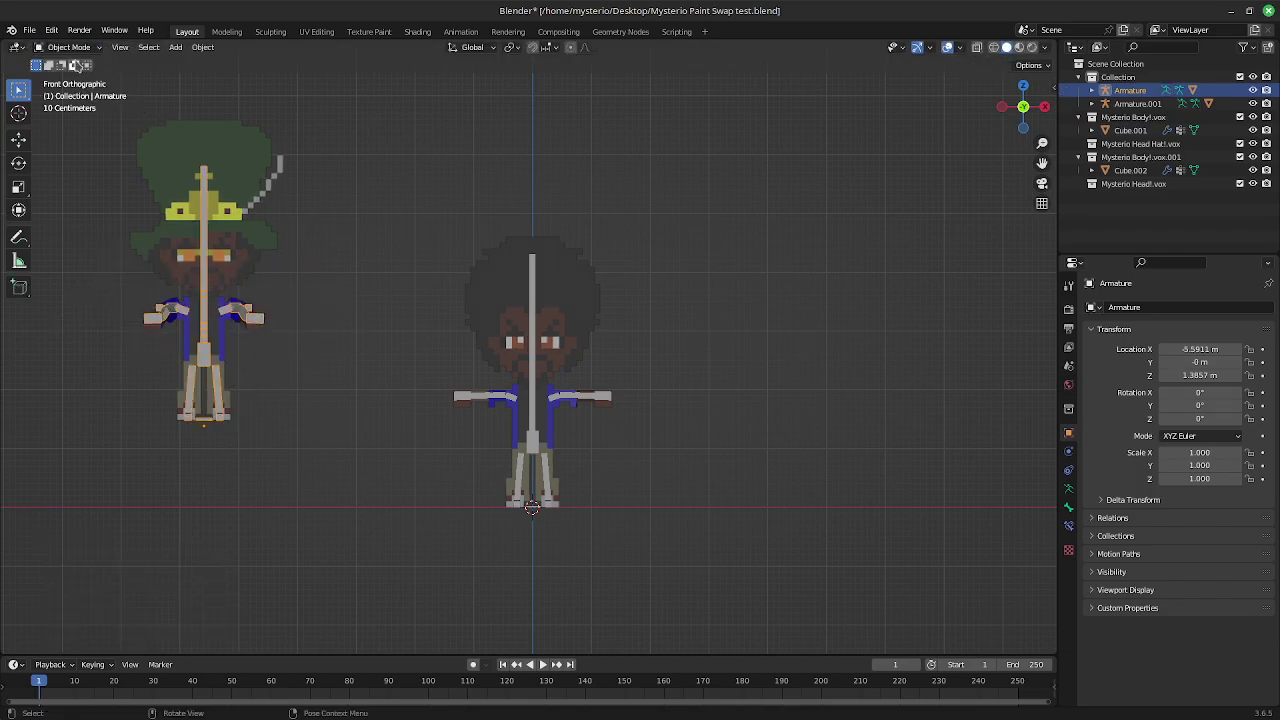
Raise the afro character's left hand control about 0.59 m in Z and 0.06 m in X in Pose Mode, and return to Object Mode
{"action": "left_click", "coordinate": [540, 399]}
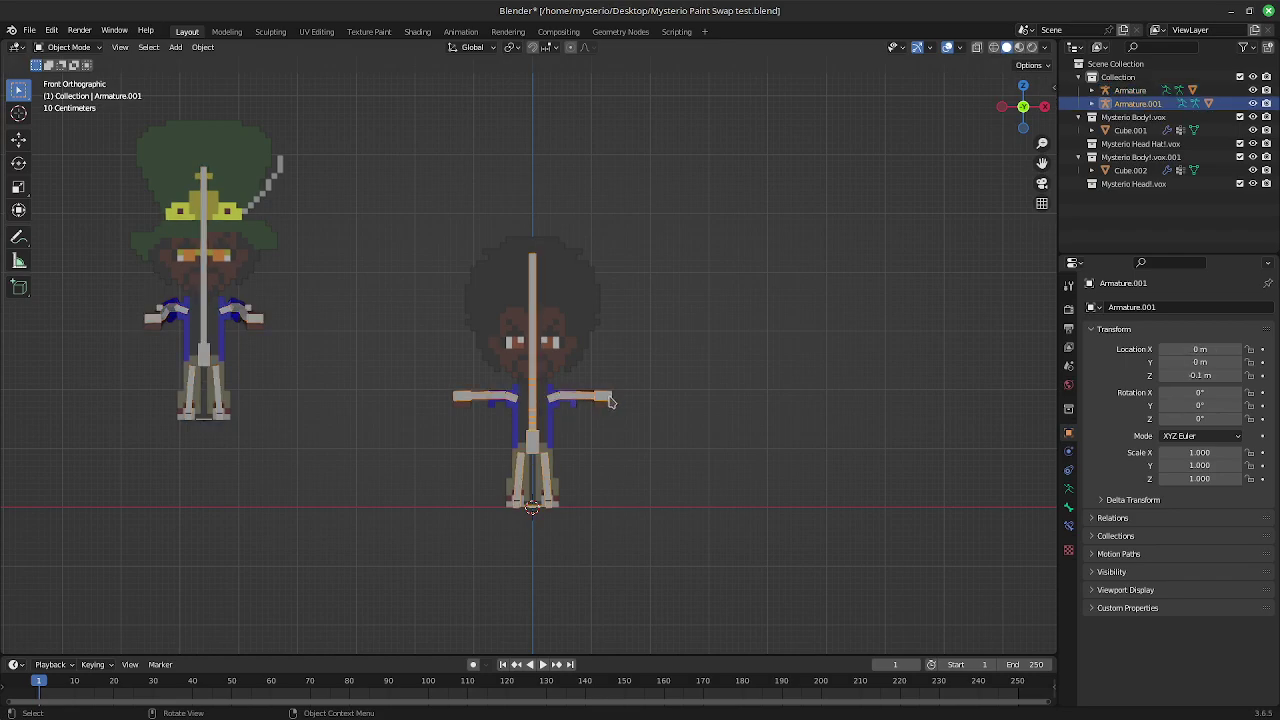
{"action": "left_click", "coordinate": [88, 48]}
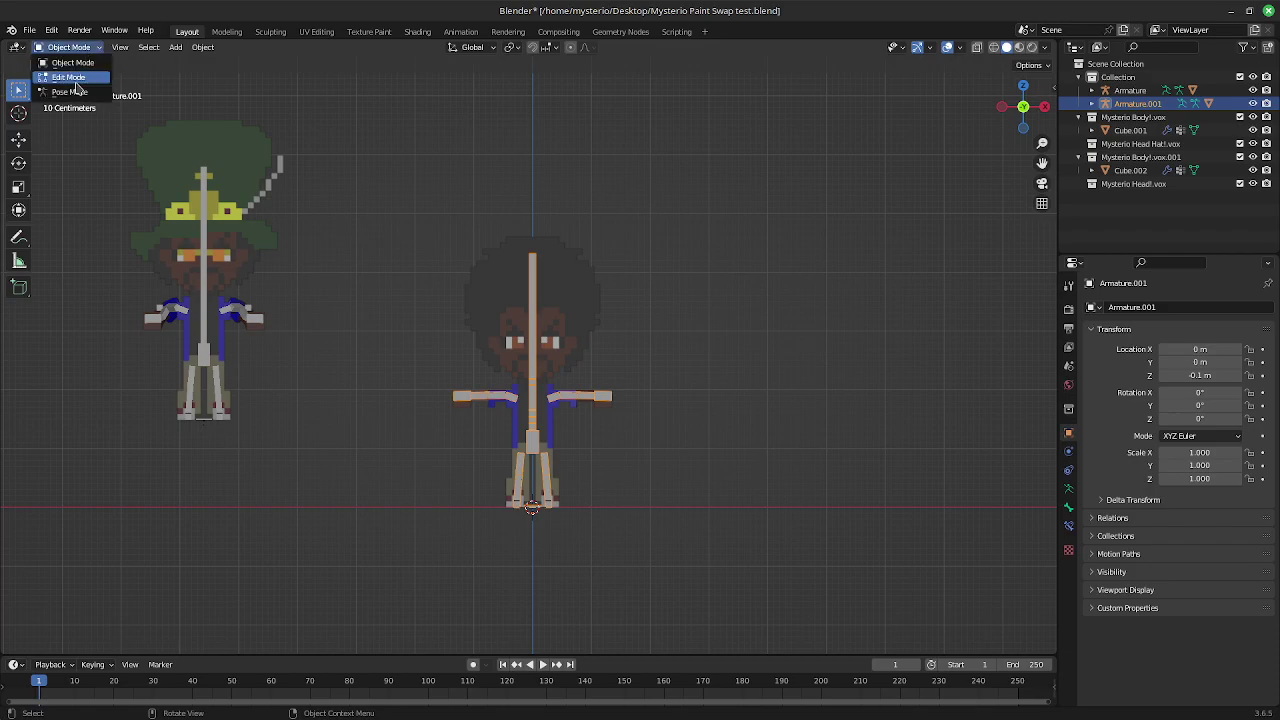
{"action": "left_click", "coordinate": [65, 80]}
{"action": "left_click", "coordinate": [600, 398]}
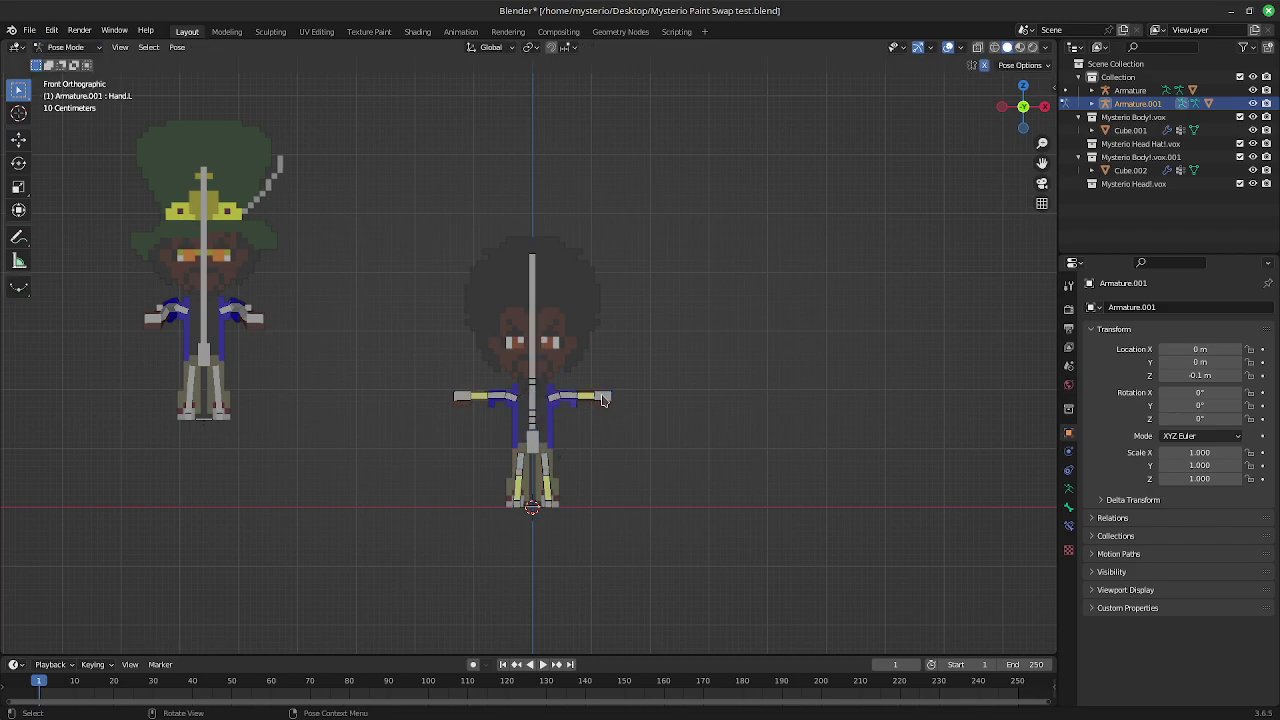
{"action": "key", "text": "r"}
{"action": "right_click", "coordinate": [600, 404]}
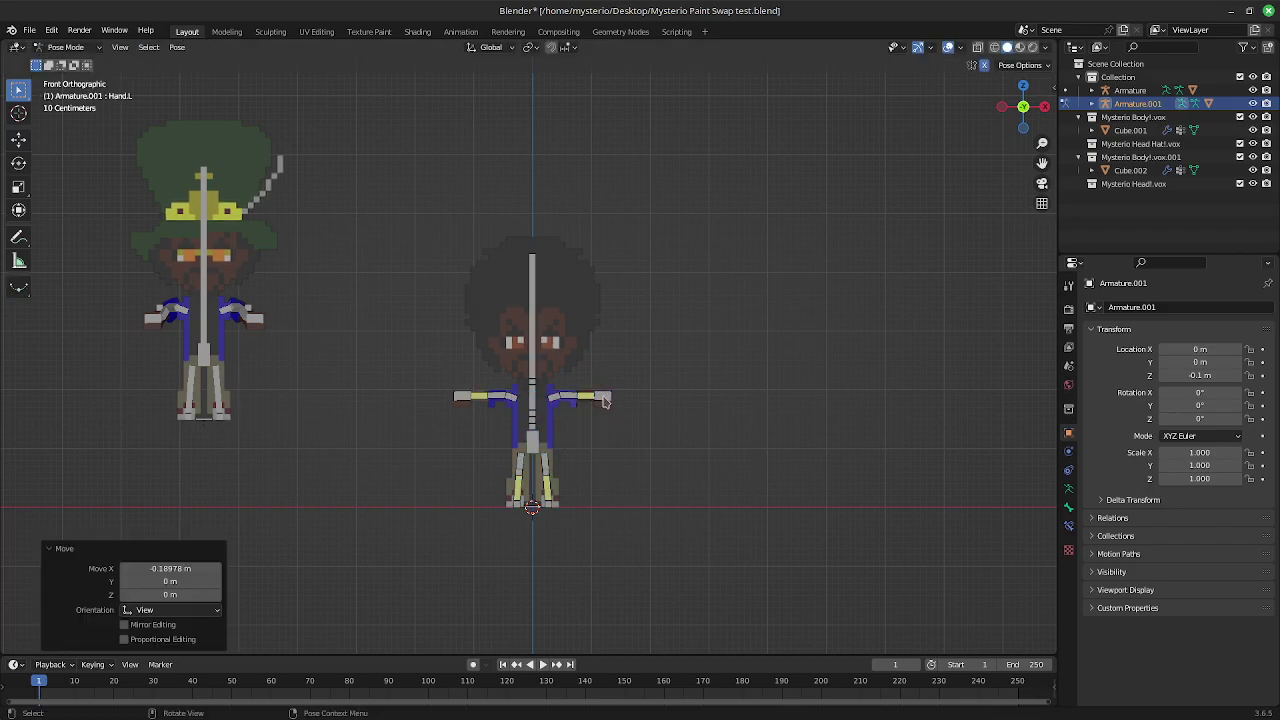
{"action": "left_click", "coordinate": [604, 404]}
{"action": "key", "text": "g"}
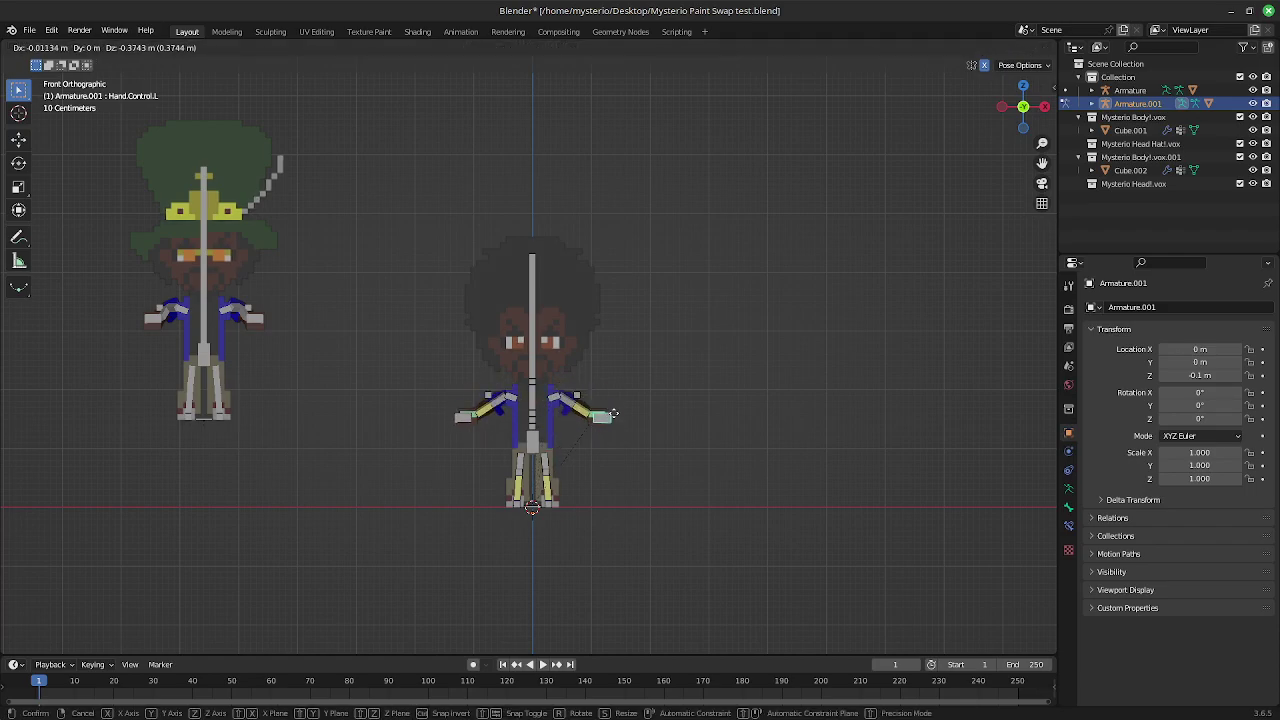
{"action": "left_click", "coordinate": [607, 362]}
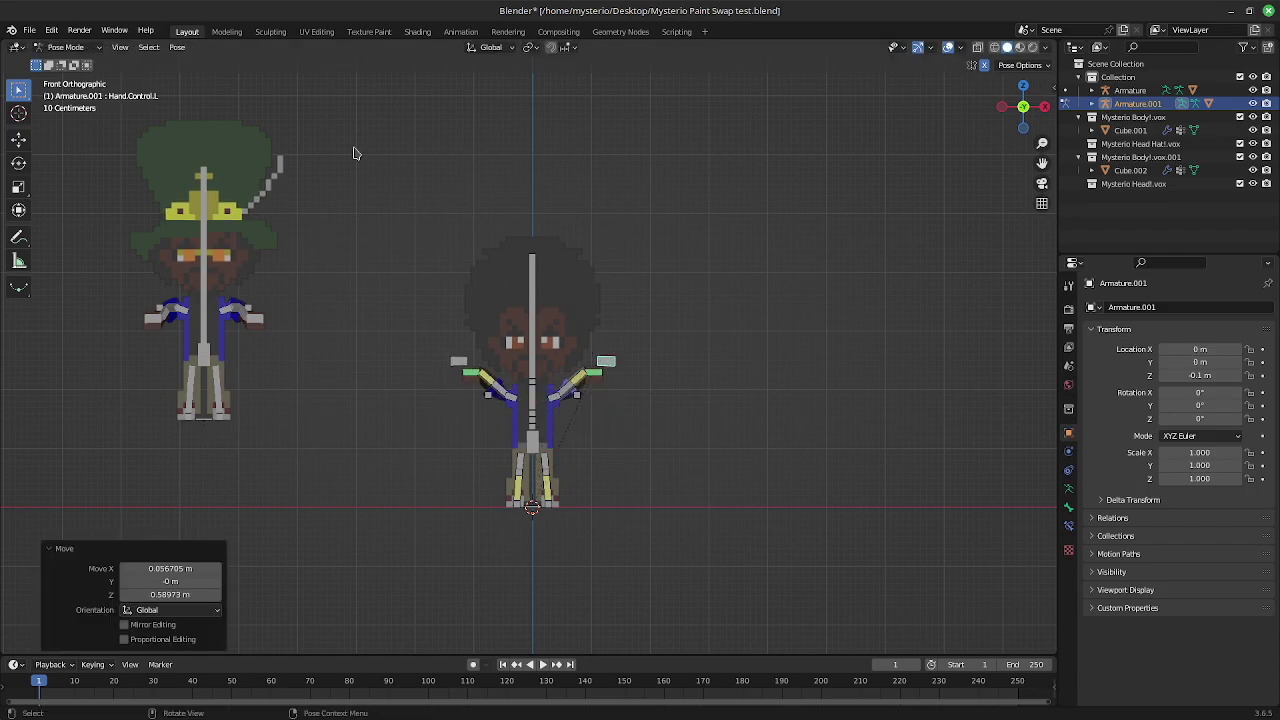
{"action": "left_click", "coordinate": [90, 47]}
{"action": "left_click", "coordinate": [72, 62]}
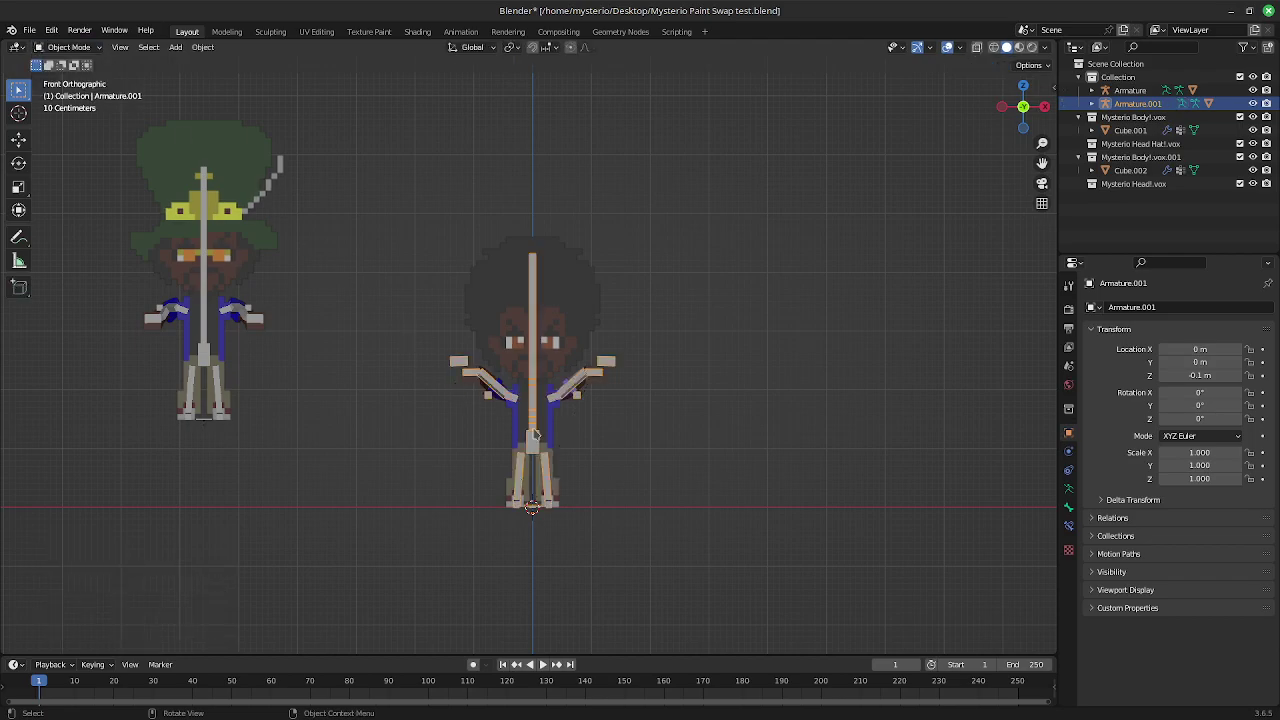
Check the afro mesh's leg bone weights in Weight Paint mode with its armature selected, and select the hatted character's armature
{"action": "left_click", "coordinate": [546, 436], "text": "shift"}
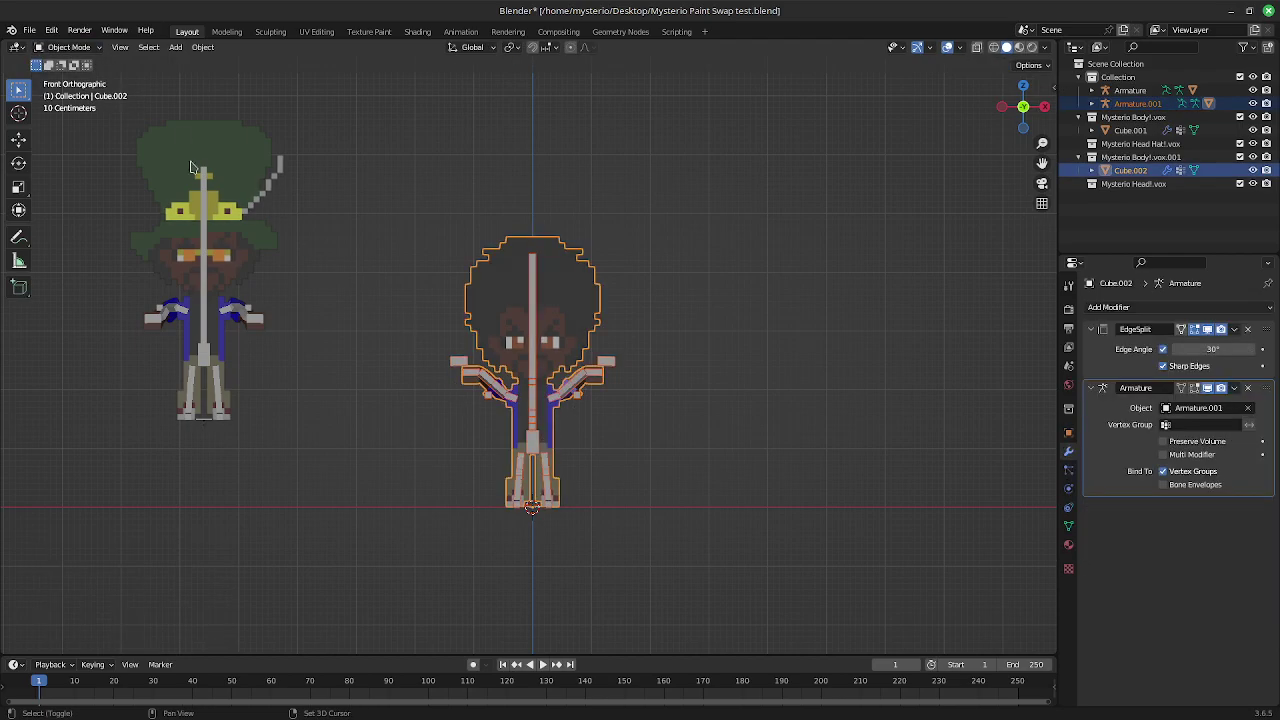
{"action": "left_click", "coordinate": [75, 47]}
{"action": "left_click", "coordinate": [82, 124]}
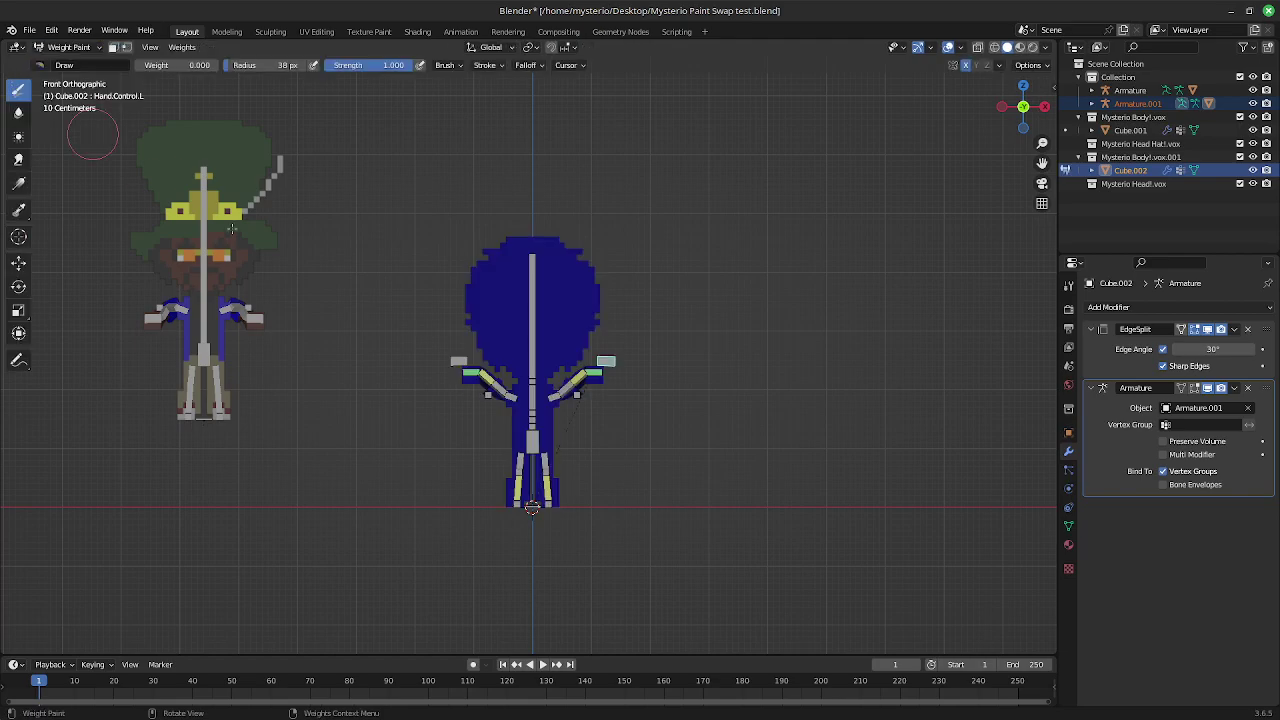
{"action": "left_click", "coordinate": [547, 490], "text": "ctrl"}
{"action": "left_click", "coordinate": [518, 490], "text": "ctrl"}
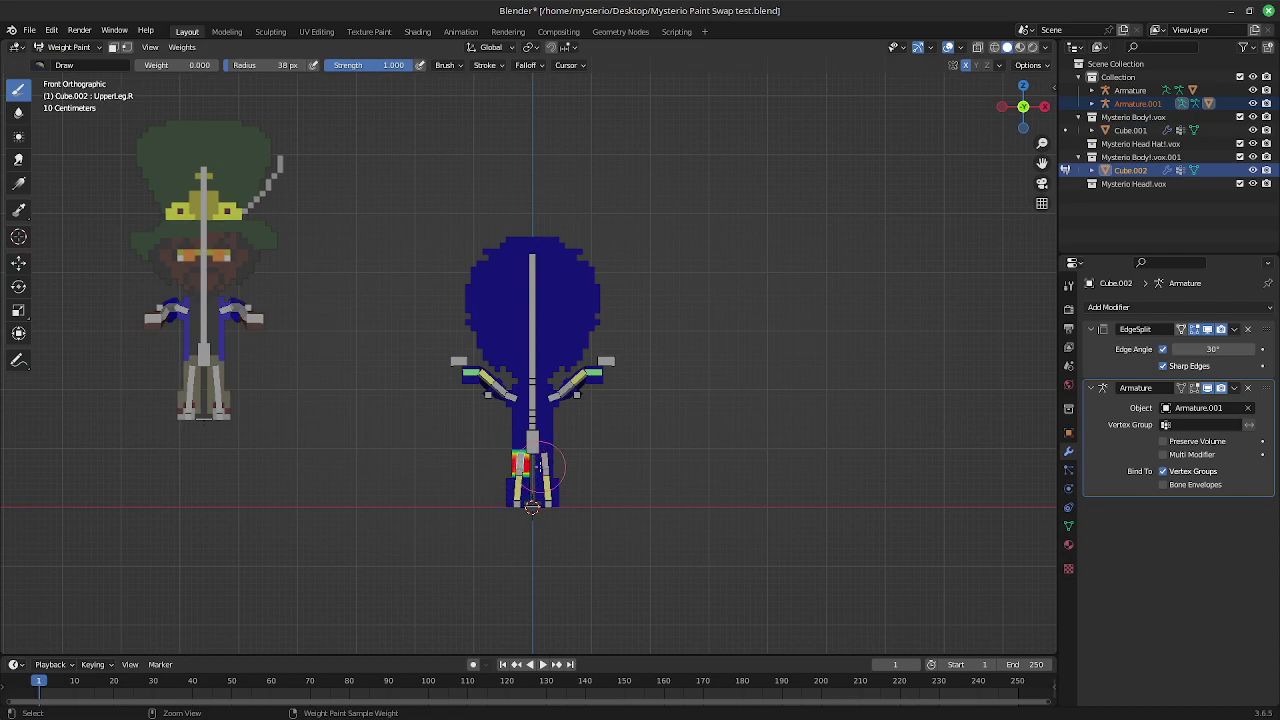
{"action": "left_click", "coordinate": [548, 465], "text": "ctrl"}
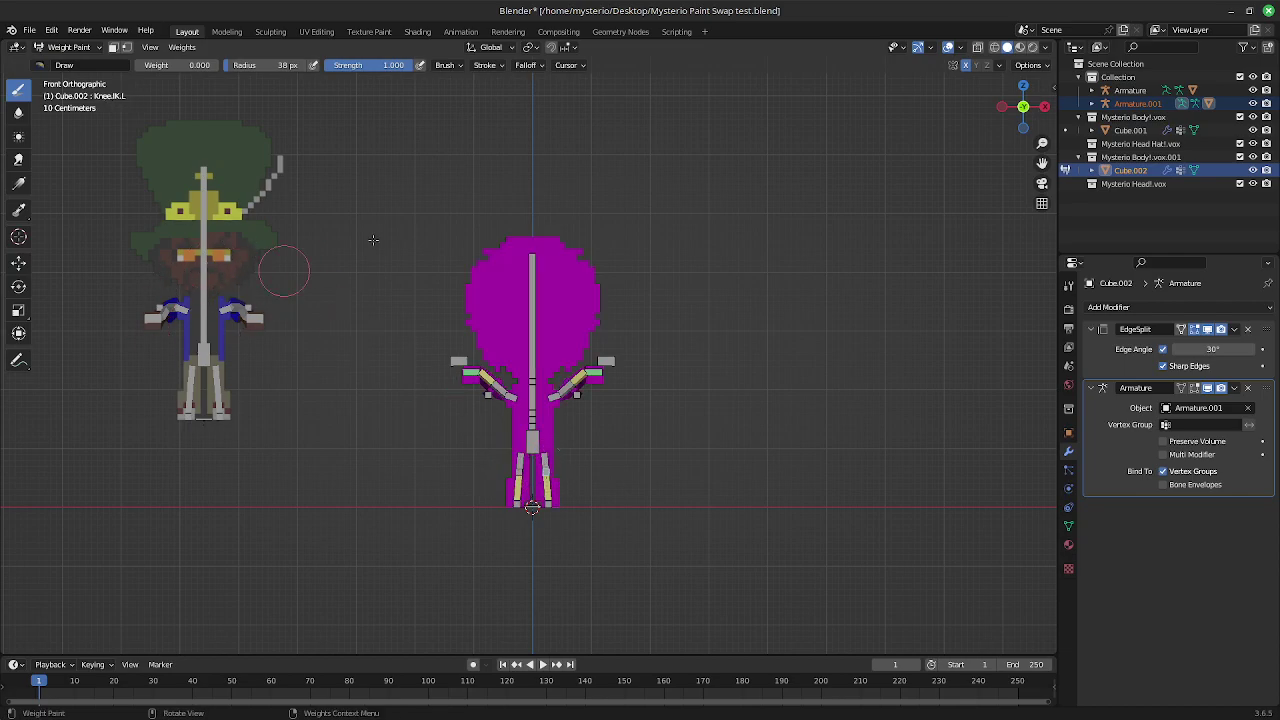
{"action": "left_click", "coordinate": [815, 350]}
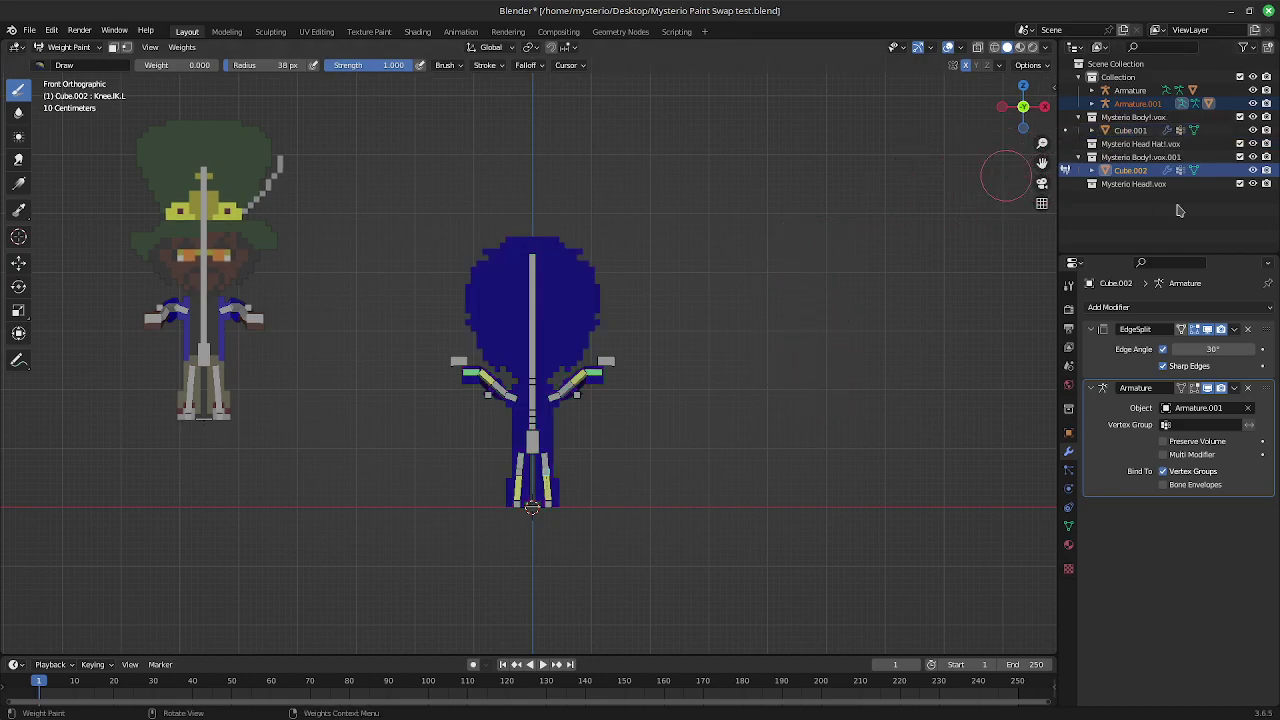
{"action": "left_click", "coordinate": [1130, 91]}
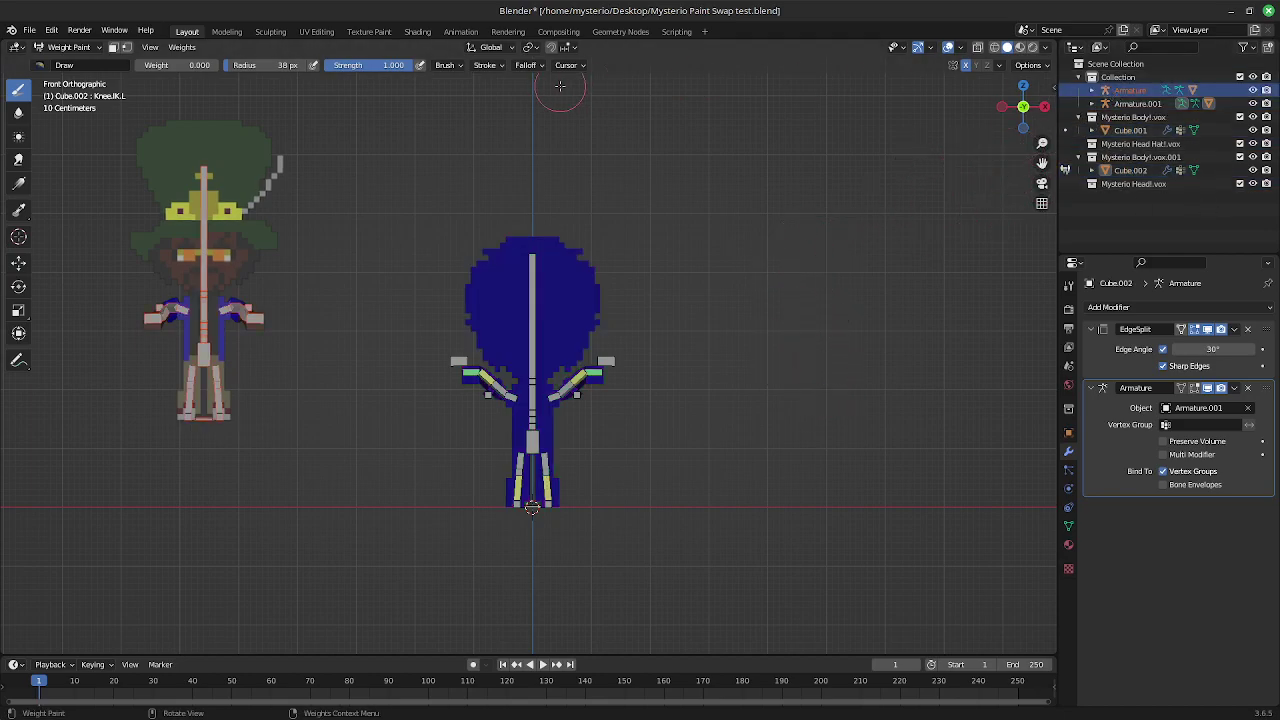